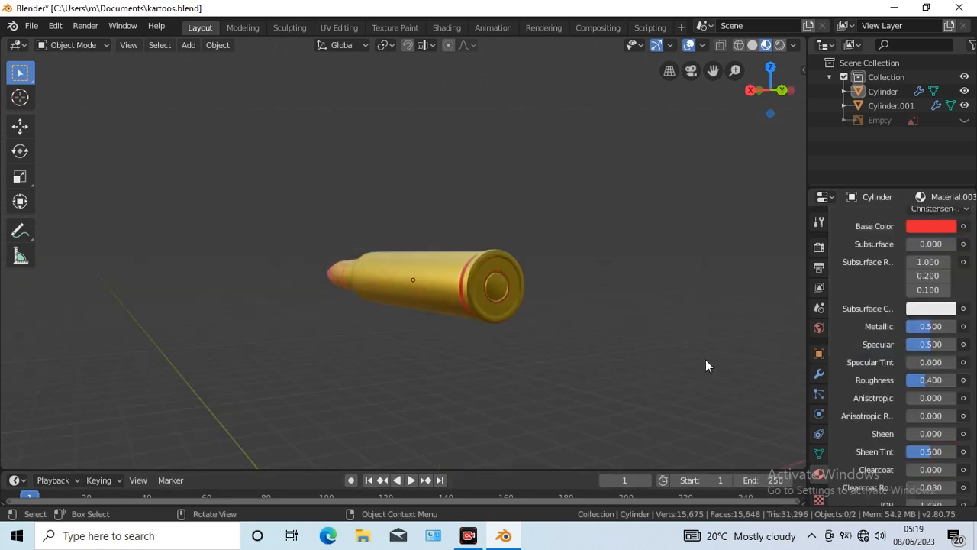
pyautogui.press('KP_4')
pyautogui.press('KP_4')
pyautogui.press('KP_4')
pyautogui.press('KP_4')
pyautogui.press('KP_4')
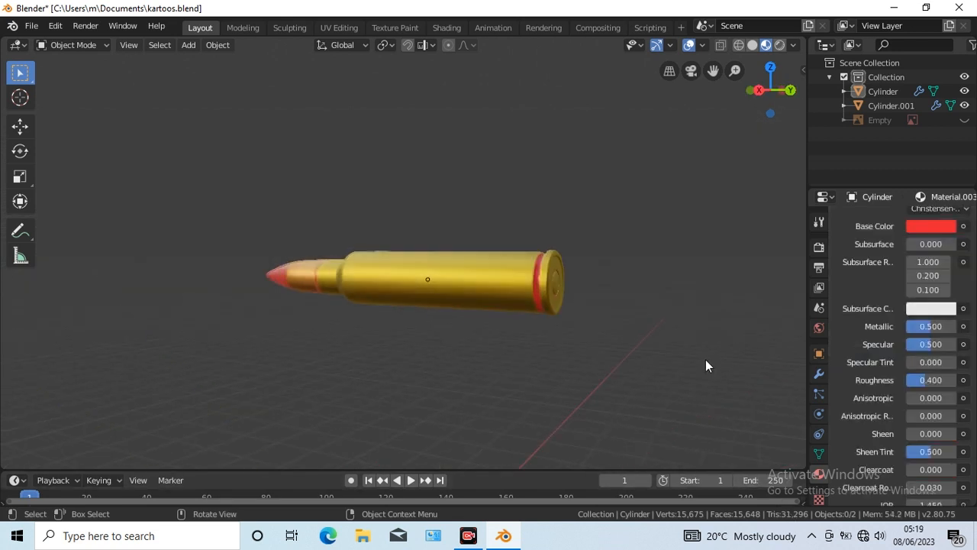
pyautogui.press('KP_4')
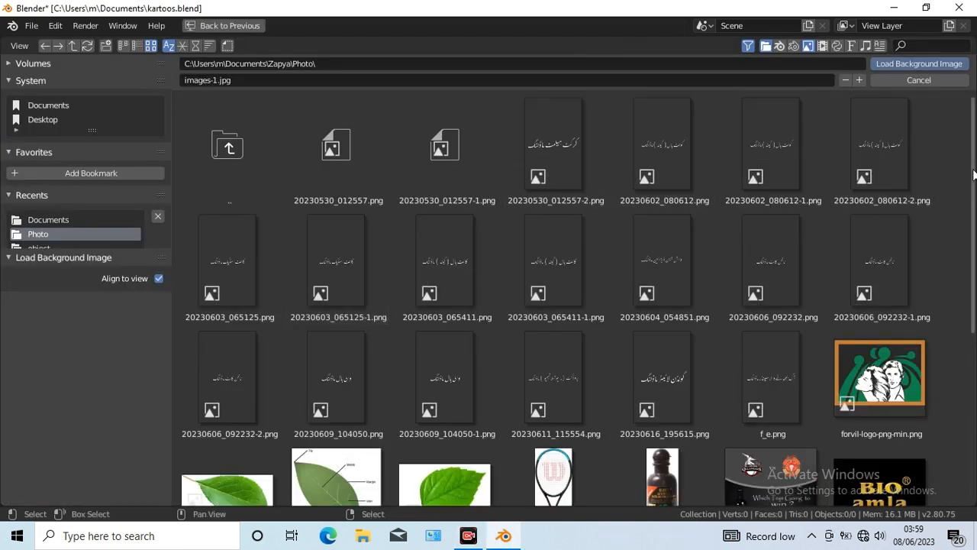
# Load the golden bullet picture as a background reference image aligned to the view.
pyautogui.scroll(-5, 973, 174)
pyautogui.click(882, 320)
pyautogui.click(919, 64)
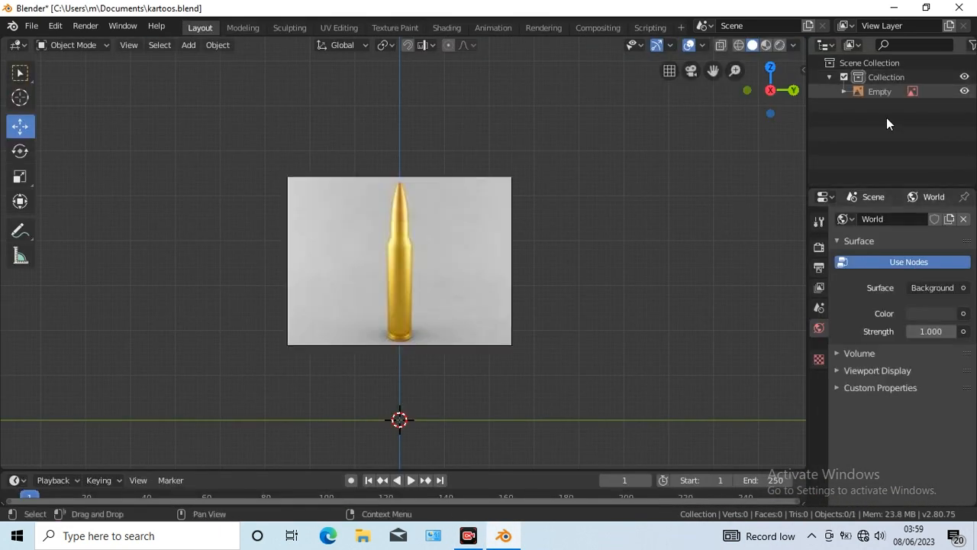
# Add a cylinder mesh with 6 vertices.
pyautogui.click(187, 45)
pyautogui.moveTo(203, 60)
pyautogui.click(321, 132)
pyautogui.click(50, 457)
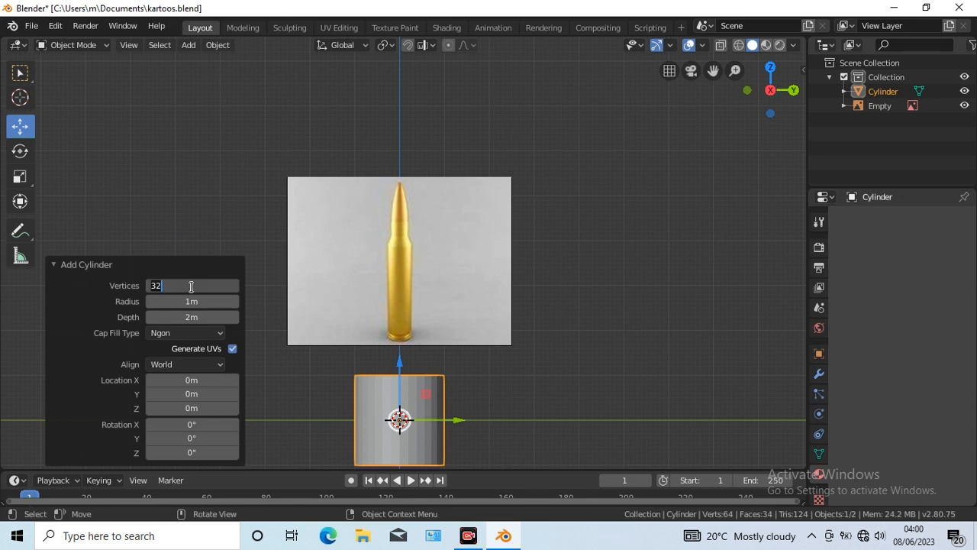
pyautogui.write('6')
pyautogui.press('Return')
# Move the cylinder up onto the bullet picture and scale it to about 0.51 of its size.
pyautogui.click(125, 253)
pyautogui.moveTo(400, 369); pyautogui.dragTo(399, 219)
pyautogui.click(20, 177)
pyautogui.press('s')
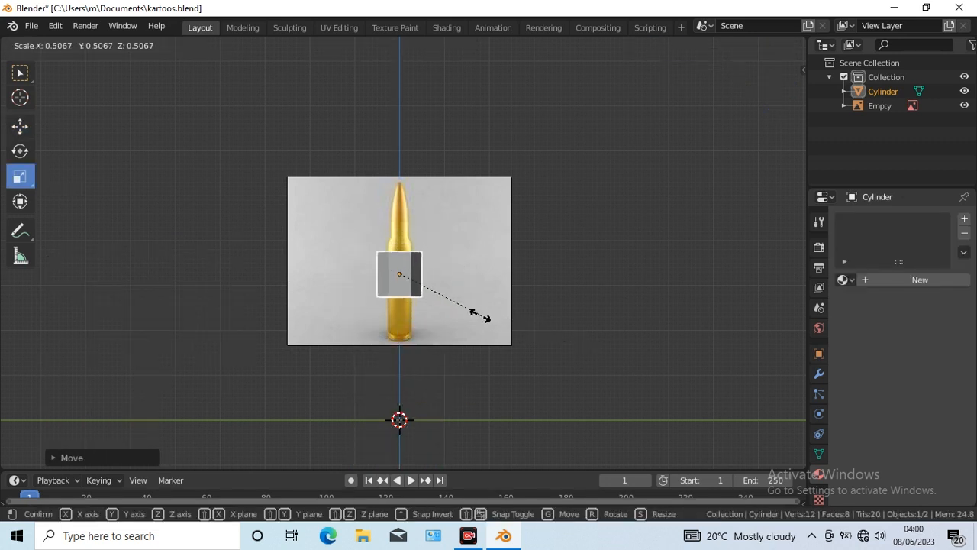
pyautogui.click(471, 314)
pyautogui.scroll(5, 602, 297)
# Stretch the cylinder vertically and lower it over the bullet's casing in the reference picture.
pyautogui.click(817, 373)
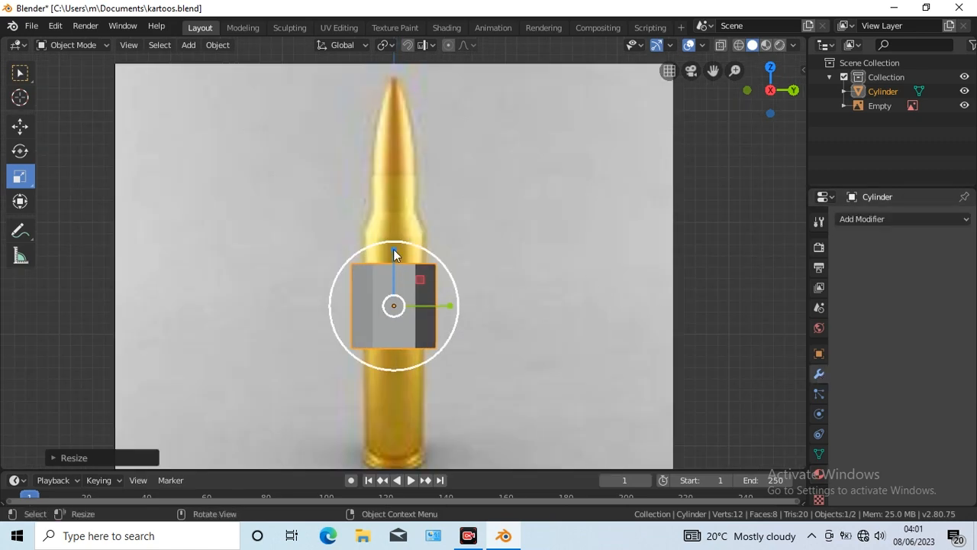
pyautogui.moveTo(394, 249); pyautogui.dragTo(393, 134)
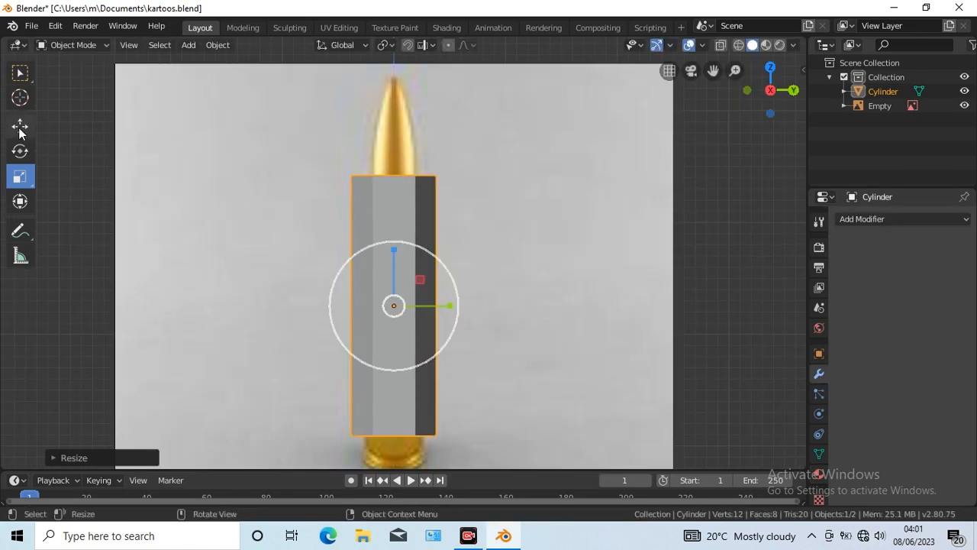
pyautogui.click(20, 126)
pyautogui.moveTo(394, 248); pyautogui.dragTo(395, 282)
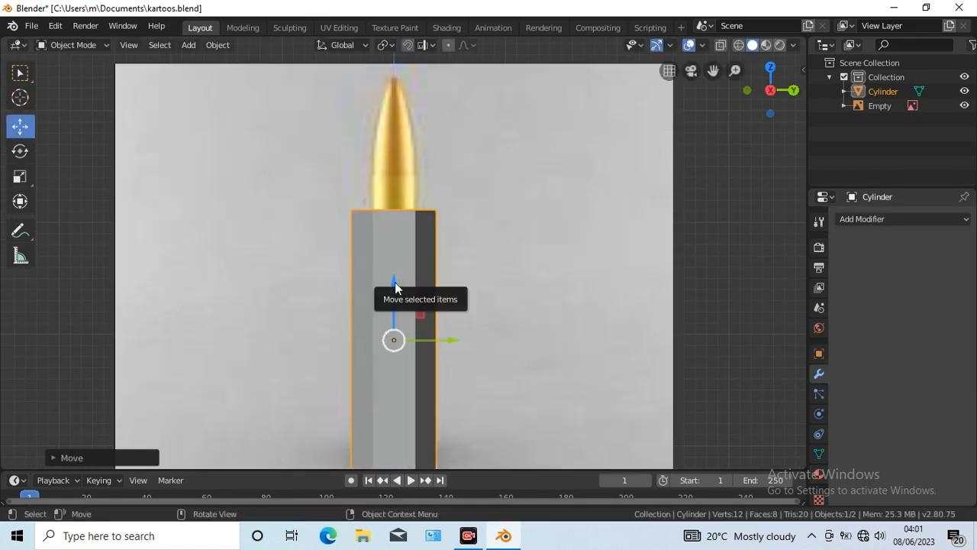
pyautogui.moveTo(712, 70); pyautogui.dragTo(712, 42)
# Lengthen the cylinder to span from the casing's base to its neck opening and turn on X-ray display.
pyautogui.click(20, 178)
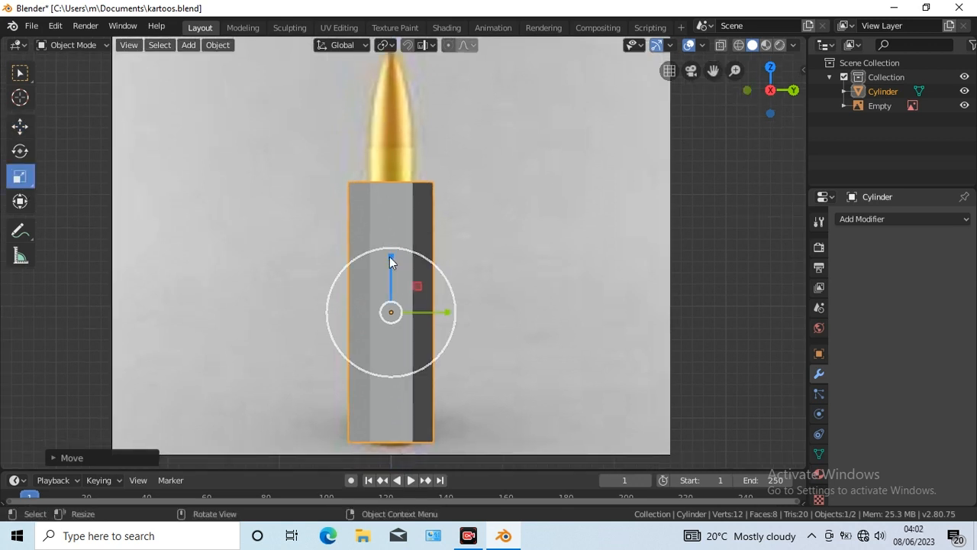
pyautogui.moveTo(390, 256); pyautogui.dragTo(389, 238)
pyautogui.click(721, 44)
pyautogui.click(20, 126)
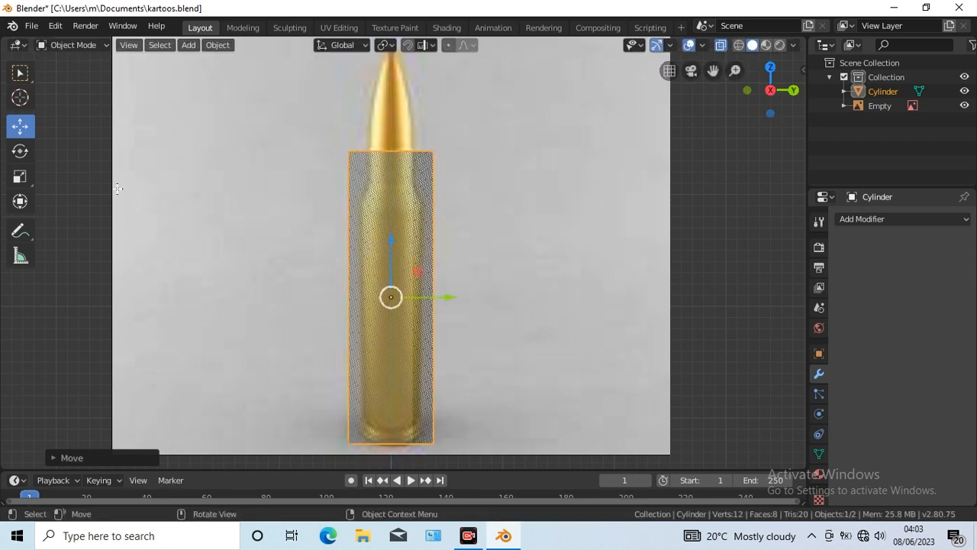
# Enter Edit Mode and raise the cylinder's top vertices slightly to match the upper edge of the casing neck.
pyautogui.press('Tab')
pyautogui.moveTo(389, 128); pyautogui.dragTo(462, 181)
pyautogui.click(19, 125)
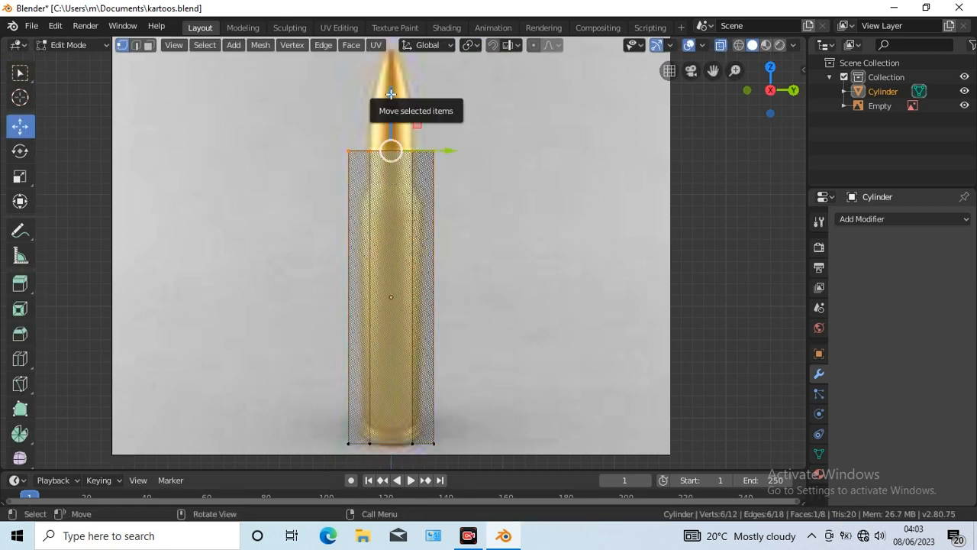
pyautogui.moveTo(390, 148)
pyautogui.mouseDown()
pyautogui.moveTo(390, 91)
pyautogui.moveTo(390, 150)
pyautogui.mouseUp()
# Add two loop cuts near the cylinder's upper end, at the casing's shoulder and at the lower edge of the neck.
pyautogui.click(25, 356)
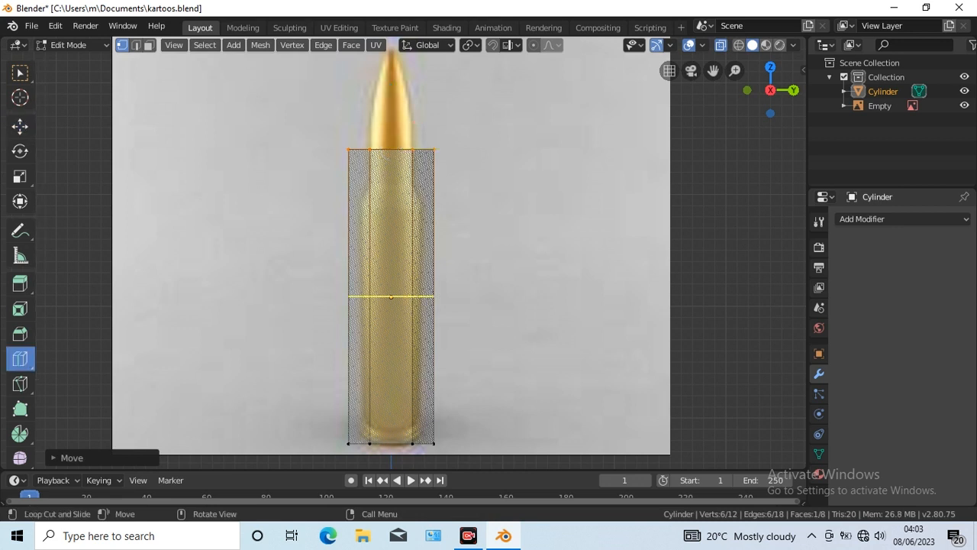
pyautogui.moveTo(413, 296); pyautogui.dragTo(413, 206)
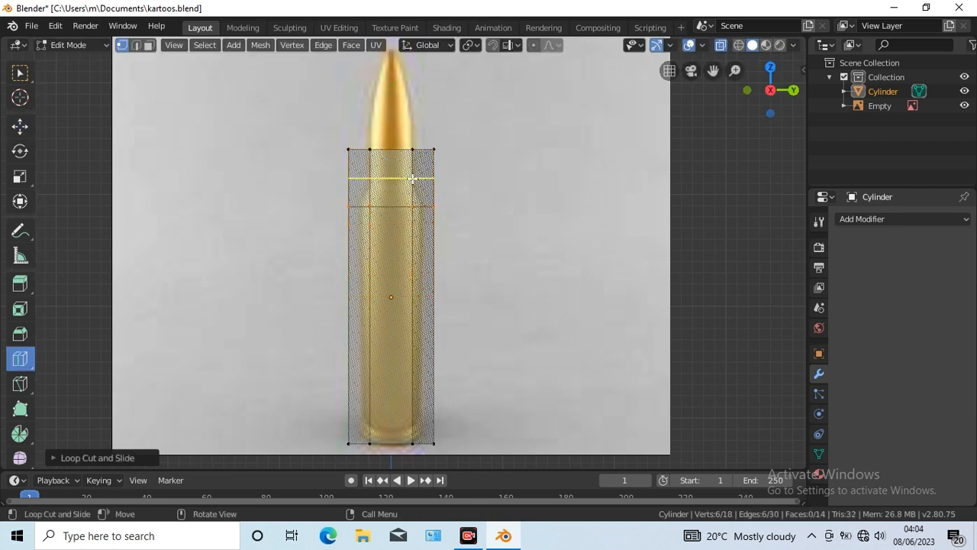
pyautogui.click(20, 126)
pyautogui.click(390, 202)
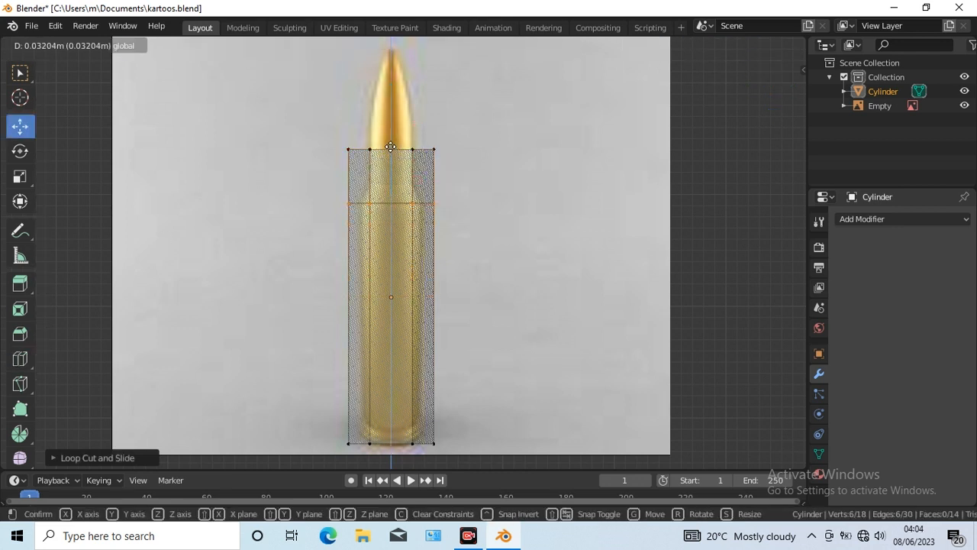
pyautogui.click(20, 360)
pyautogui.moveTo(409, 184); pyautogui.dragTo(457, 191)
# Scale the neck section to about 0.65 and stretch it vertically to fit the reference neck.
pyautogui.click(20, 73)
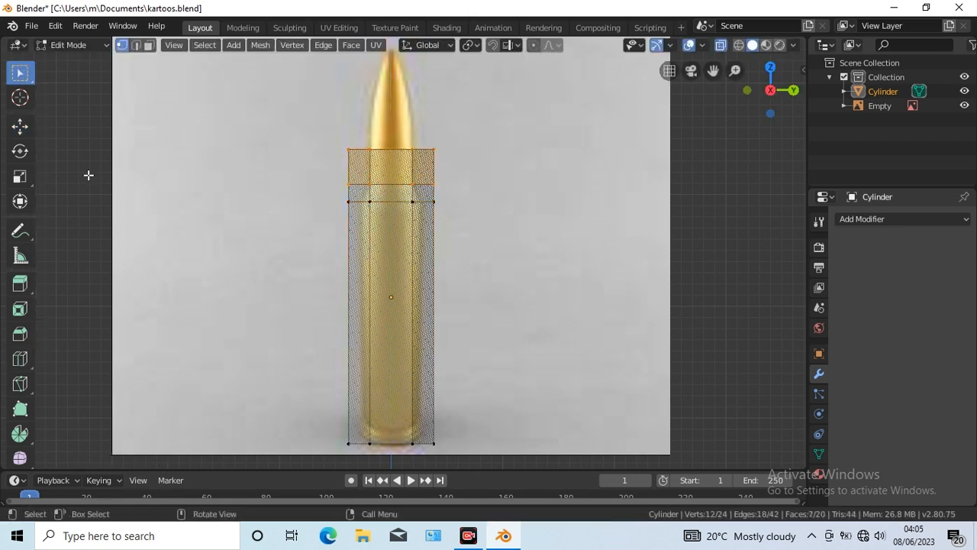
pyautogui.click(20, 176)
pyautogui.press('s')
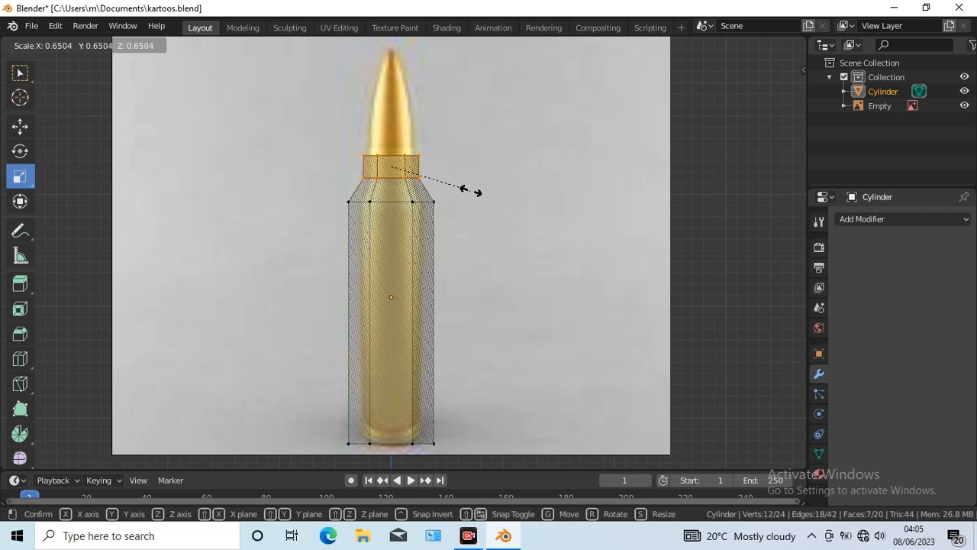
pyautogui.click(474, 190)
pyautogui.moveTo(391, 114)
pyautogui.mouseDown()
pyautogui.moveTo(391, 89)
pyautogui.moveTo(391, 115)
pyautogui.mouseUp()
pyautogui.click(19, 126)
# Turn off X-ray display and add a Subdivision Surface modifier with 3 viewport subdivisions.
pyautogui.click(721, 46)
pyautogui.click(861, 219)
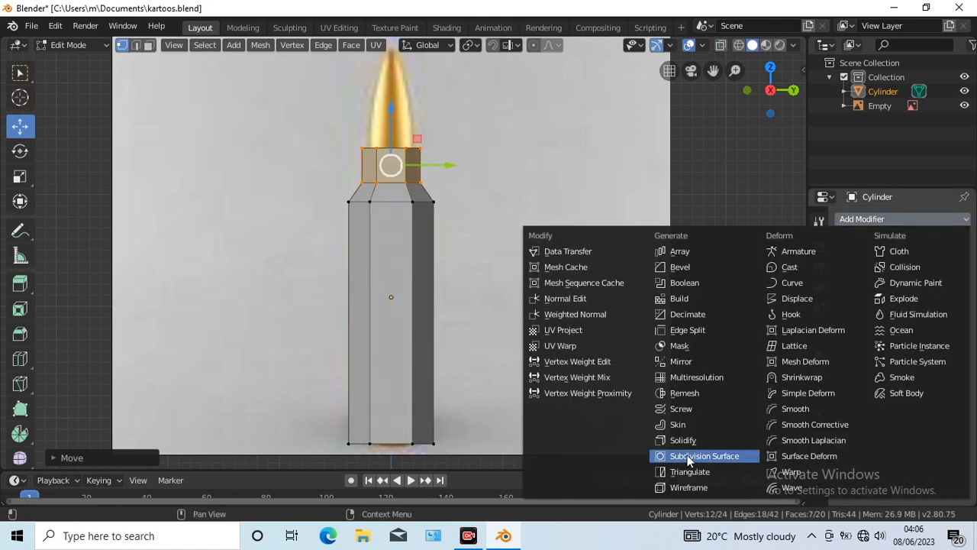
pyautogui.click(687, 455)
pyautogui.click(892, 326)
pyautogui.click(893, 326)
# Turn on X-ray display and add a loop cut just above the casing's bottom edge.
pyautogui.click(721, 45)
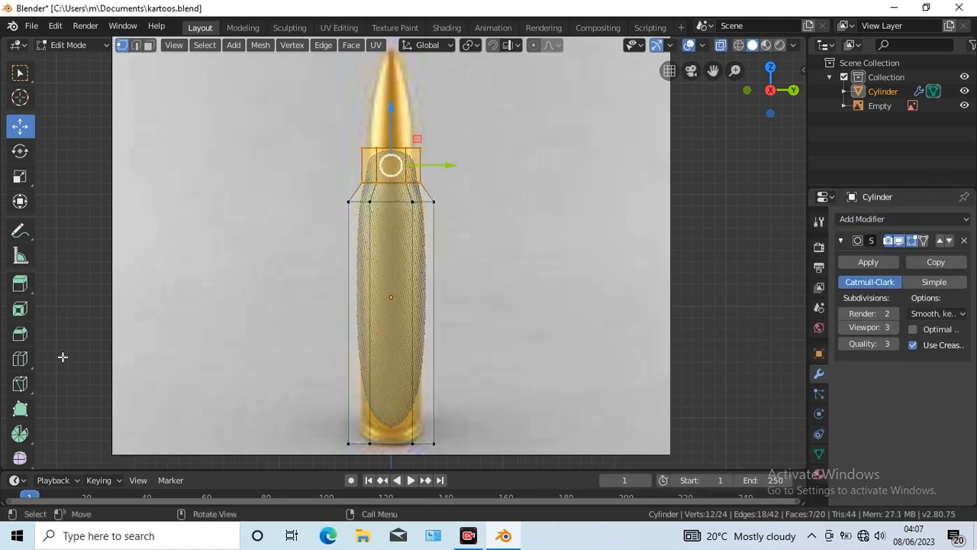
pyautogui.click(20, 358)
pyautogui.moveTo(412, 338); pyautogui.dragTo(414, 436)
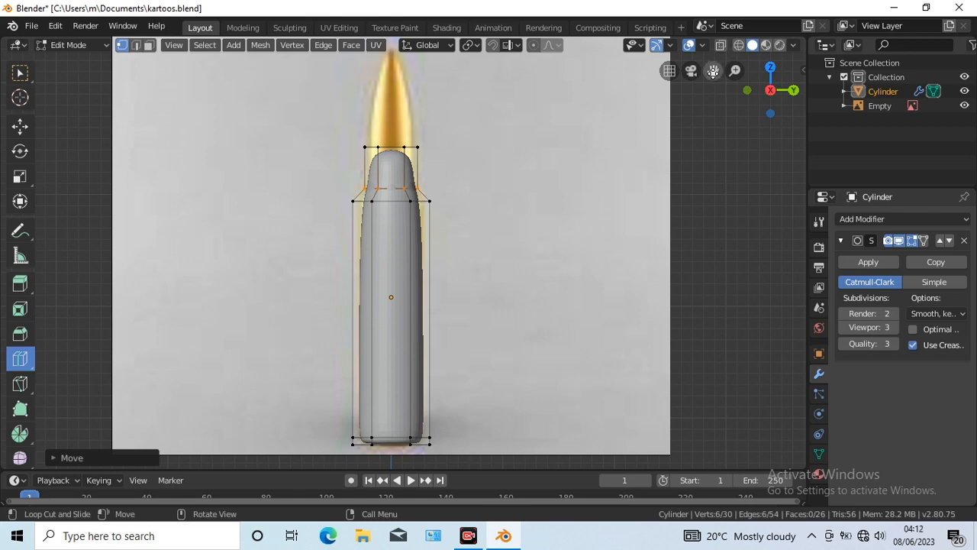
# Select the ring of faces at the casing's base and apply Inset Faces to it.
pyautogui.moveTo(713, 70); pyautogui.dragTo(710, 0)
pyautogui.scroll(5, 478, 390)
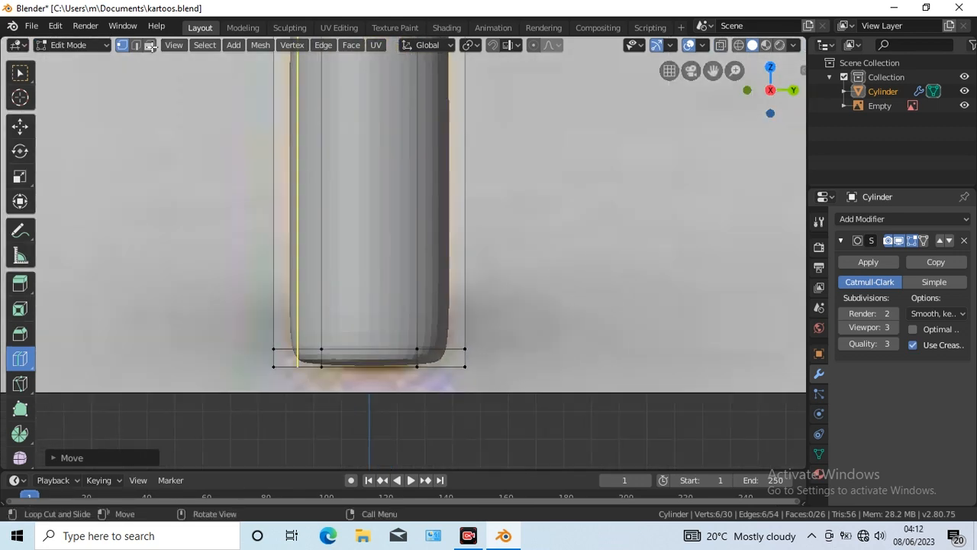
pyautogui.click(149, 45)
pyautogui.press('w')
pyautogui.click(415, 356)
pyautogui.keyDown('alt'); pyautogui.click(417, 355); pyautogui.keyUp('alt')
pyautogui.click(350, 45)
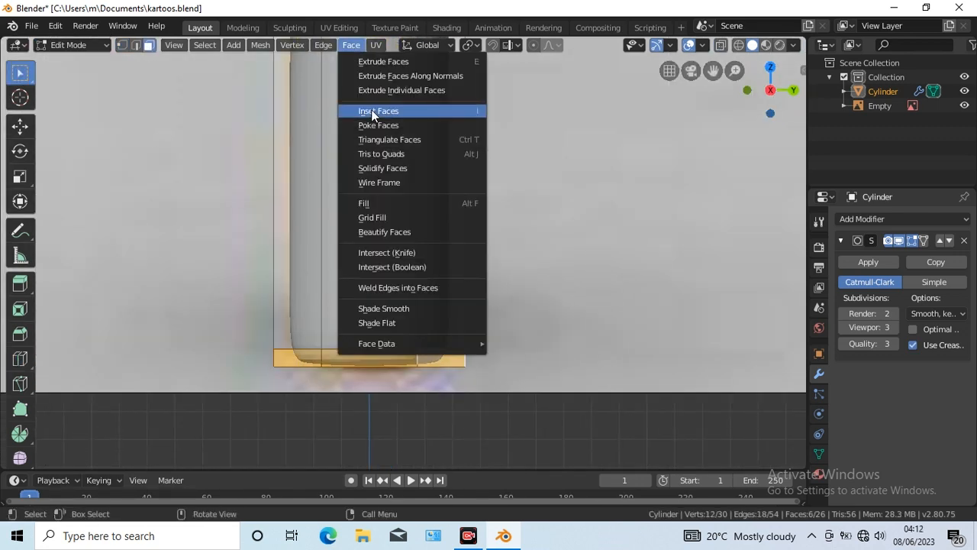
pyautogui.doubleClick(373, 114)
# Scale the base face ring slightly outward beyond the casing wall and adjust its height to form the rim.
pyautogui.click(21, 178)
pyautogui.moveTo(424, 356); pyautogui.dragTo(508, 355)
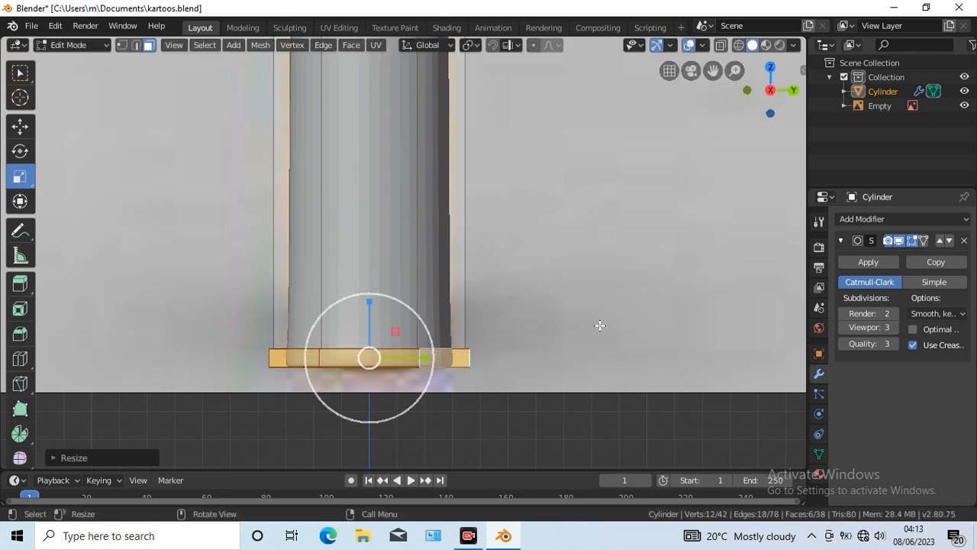
pyautogui.moveTo(369, 302); pyautogui.dragTo(369, 309)
# Add a loop cut just above the rim and three more cuts between it and the rim.
pyautogui.click(20, 359)
pyautogui.moveTo(419, 76); pyautogui.dragTo(416, 197)
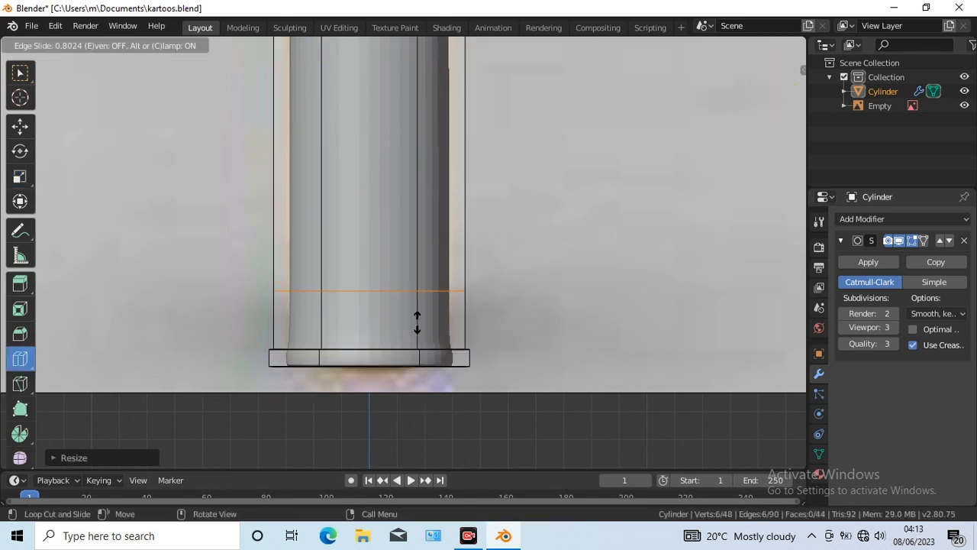
pyautogui.moveTo(417, 322); pyautogui.dragTo(419, 353)
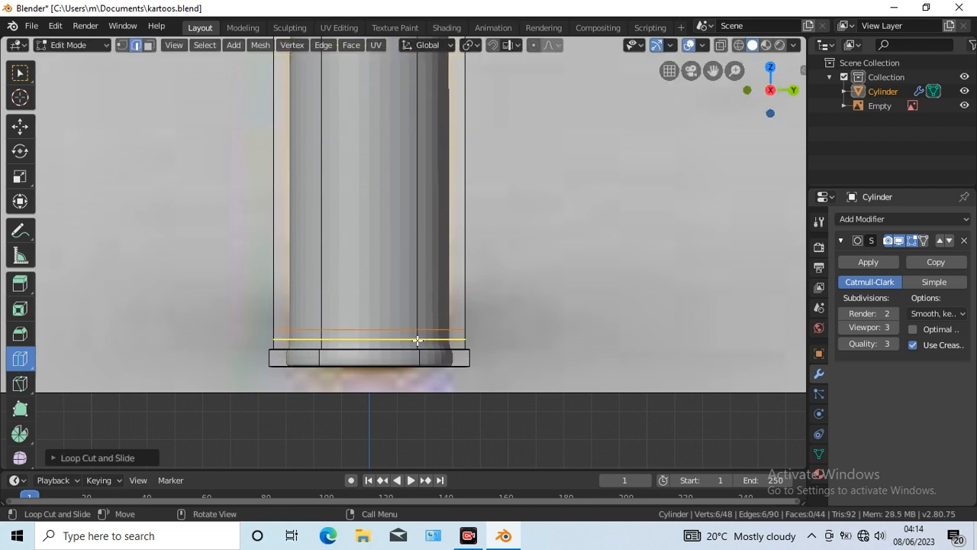
pyautogui.click(52, 456)
pyautogui.click(76, 321)
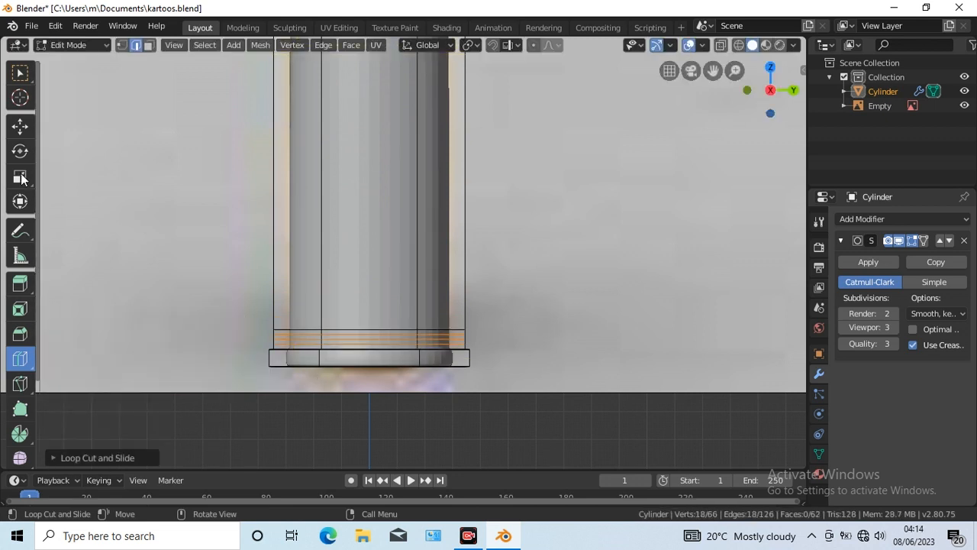
# Scale the three loops above the rim inward to about 0.92 to form the extractor groove.
pyautogui.click(20, 176)
pyautogui.press('s')
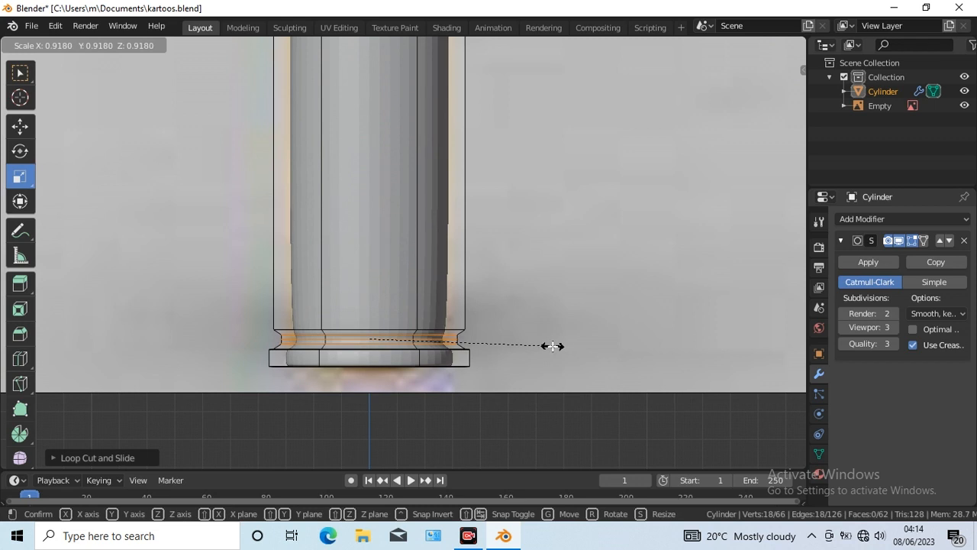
pyautogui.click(553, 346)
# Select the middle edges of the groove above the rim and scale them down.
pyautogui.click(20, 72)
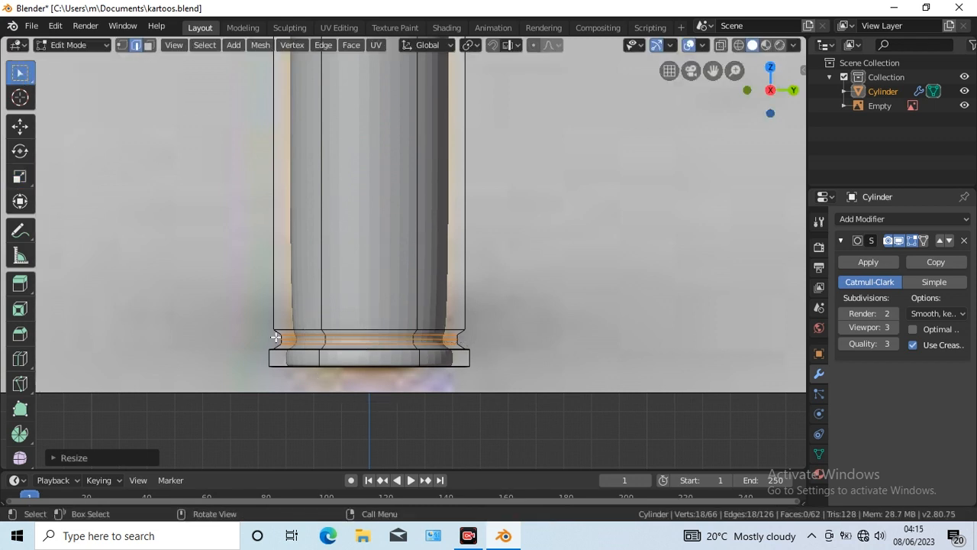
pyautogui.moveTo(276, 338); pyautogui.dragTo(477, 343)
pyautogui.hotkey('shift', 'space')
pyautogui.press('s')
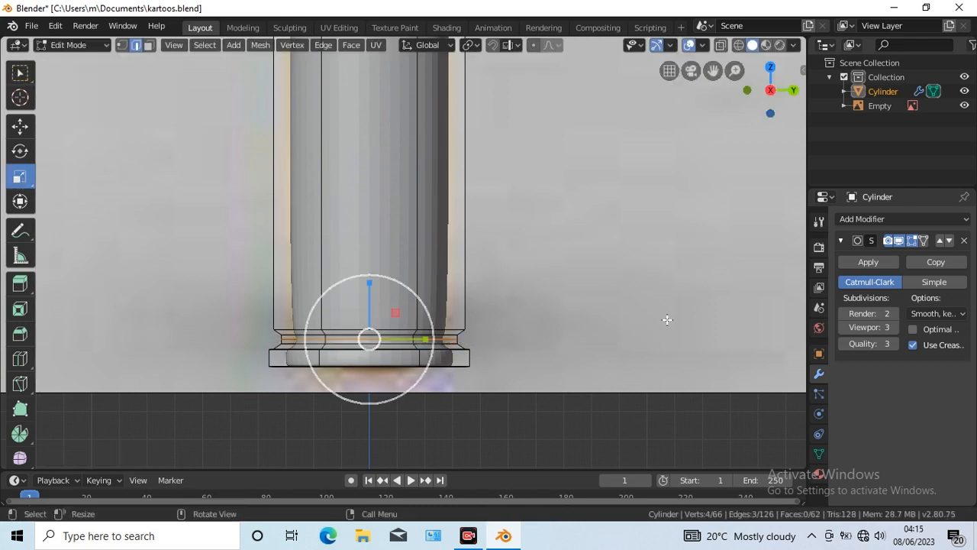
pyautogui.press('s')
pyautogui.click(585, 323)
# Select the groove's edge loops and move them slightly down toward the rim.
pyautogui.press('w')
pyautogui.moveTo(266, 333); pyautogui.dragTo(472, 347)
pyautogui.click(20, 126)
pyautogui.moveTo(369, 282); pyautogui.dragTo(369, 289)
# Add supporting loop cuts near both edges of the rim and on the casing just above the groove.
pyautogui.click(20, 358)
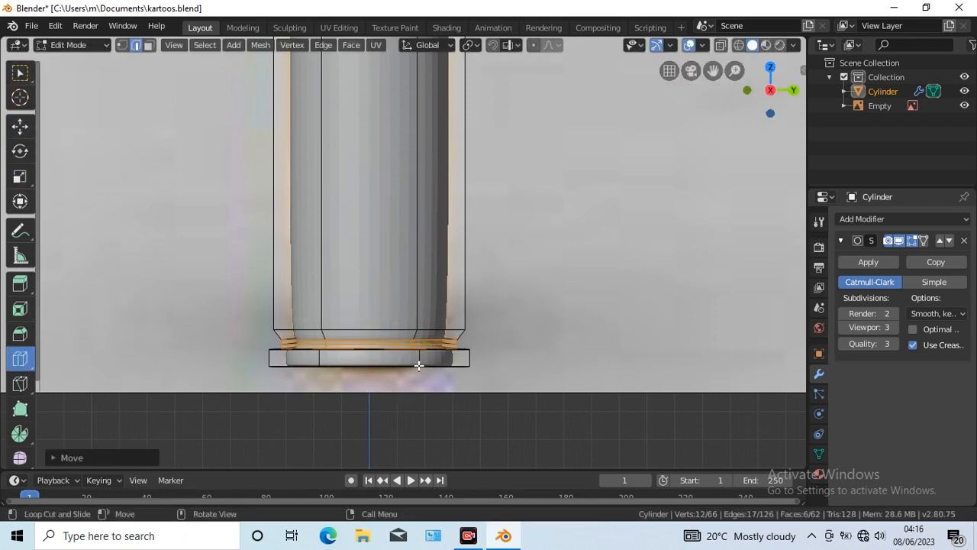
pyautogui.scroll(2, 583, 298)
pyautogui.moveTo(425, 405); pyautogui.dragTo(427, 395)
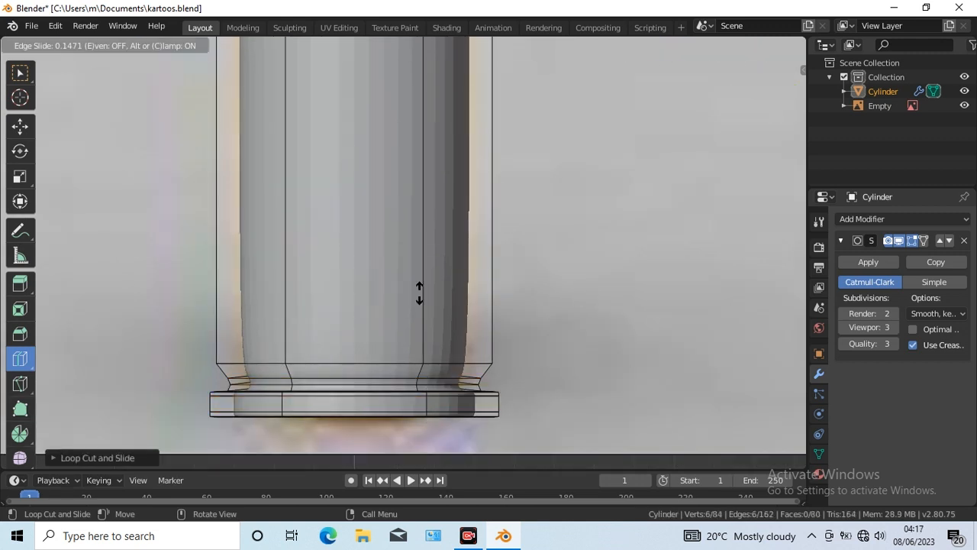
pyautogui.moveTo(417, 453); pyautogui.dragTo(420, 174)
pyautogui.press('Tab')
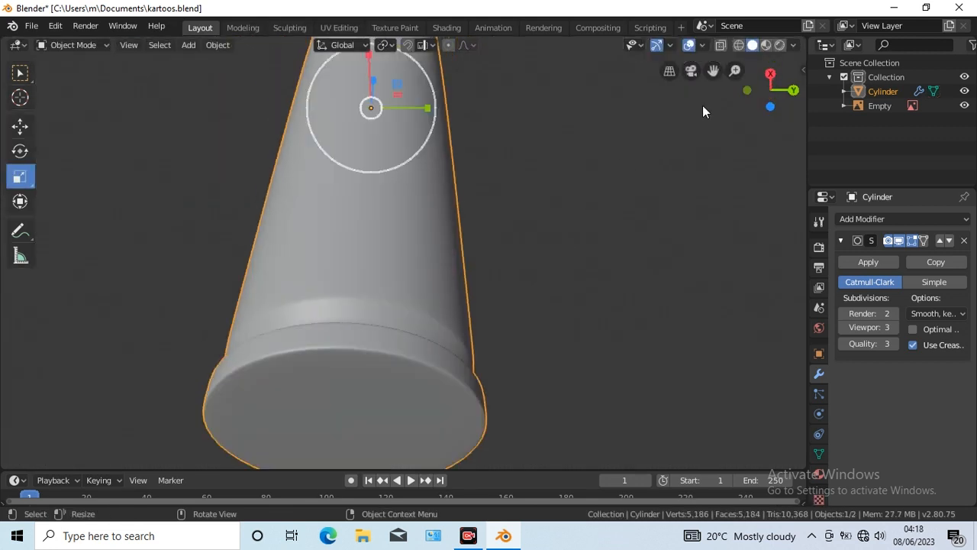
# Inset the casing's flat end face into a small central hexagon and add a loop cut close around it.
pyautogui.moveTo(712, 70); pyautogui.dragTo(726, 31)
pyautogui.press('Tab')
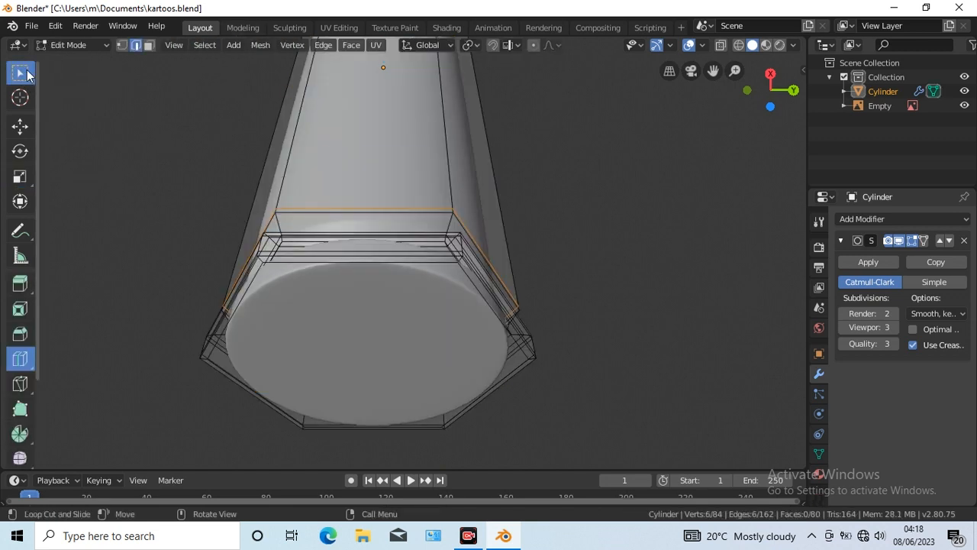
pyautogui.click(364, 327)
pyautogui.click(349, 44)
pyautogui.click(367, 108)
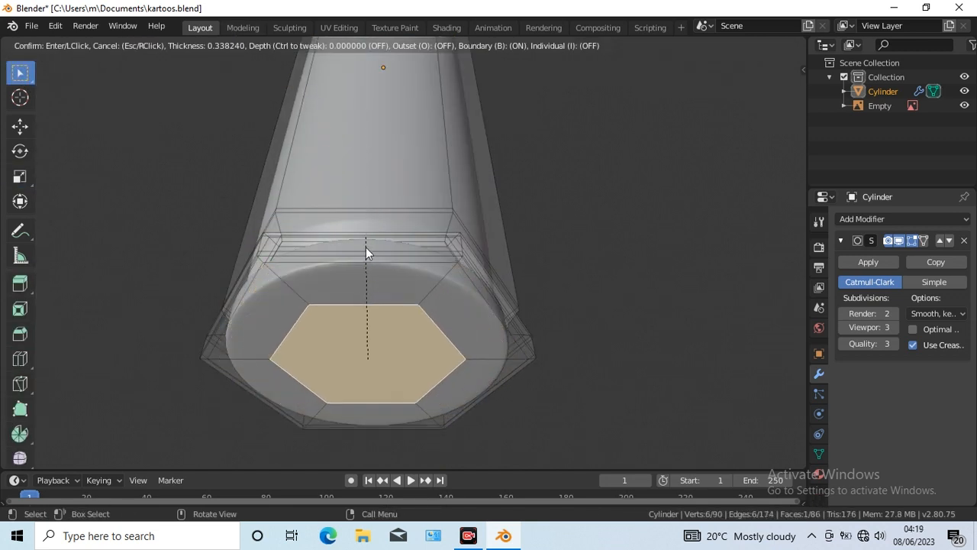
pyautogui.click(362, 330)
pyautogui.click(20, 358)
pyautogui.moveTo(408, 361); pyautogui.dragTo(406, 333)
# Select the narrow ring of faces around the central hexagon on the casing's base and inset it slightly.
pyautogui.press('w')
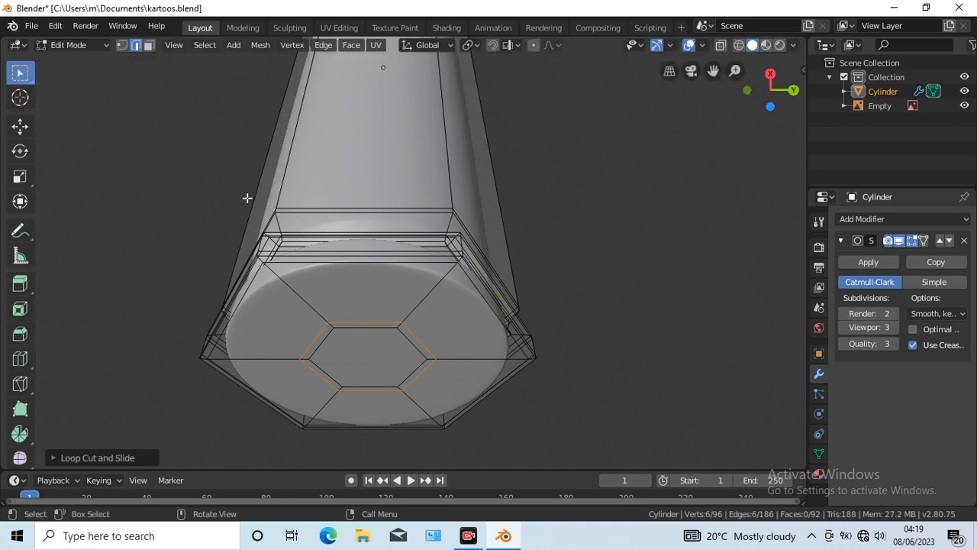
pyautogui.click(398, 326)
pyautogui.keyDown('alt'); pyautogui.click(399, 325); pyautogui.keyUp('alt')
pyautogui.click(351, 44)
pyautogui.click(361, 107)
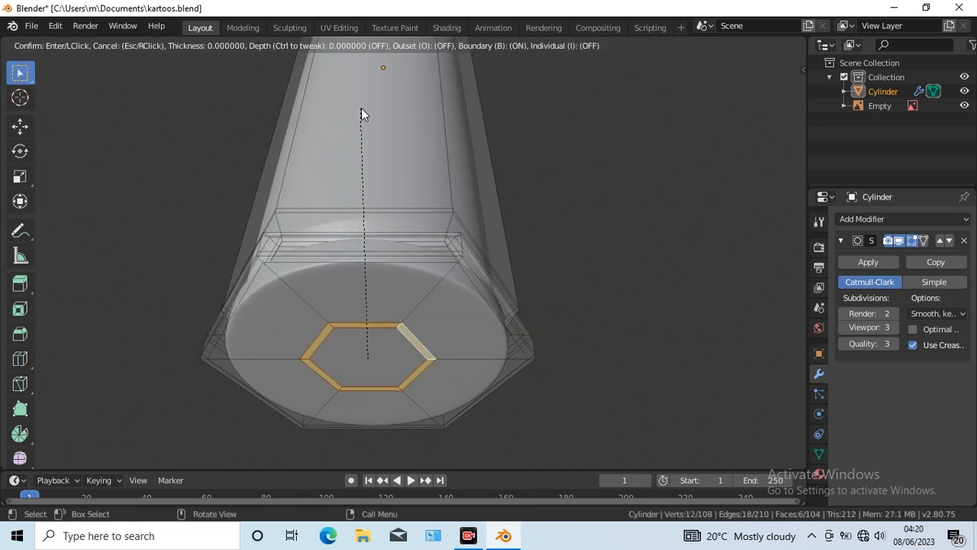
pyautogui.click(361, 111)
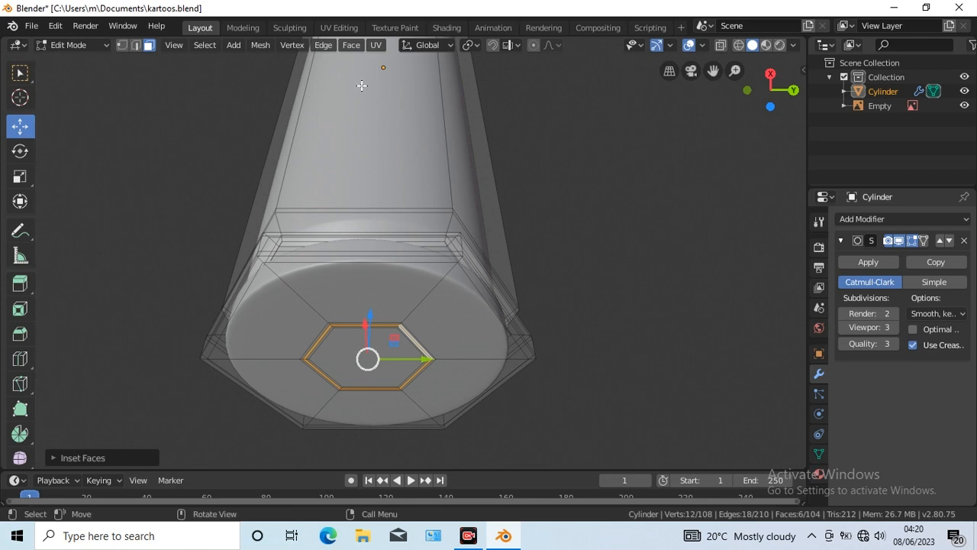
# Inset the narrow face ring again and move it slightly into the casing along Z to form a groove around the primer.
pyautogui.click(351, 45)
pyautogui.click(361, 108)
pyautogui.click(365, 113)
pyautogui.moveTo(369, 320); pyautogui.dragTo(372, 308)
pyautogui.click(20, 73)
pyautogui.press('Tab')
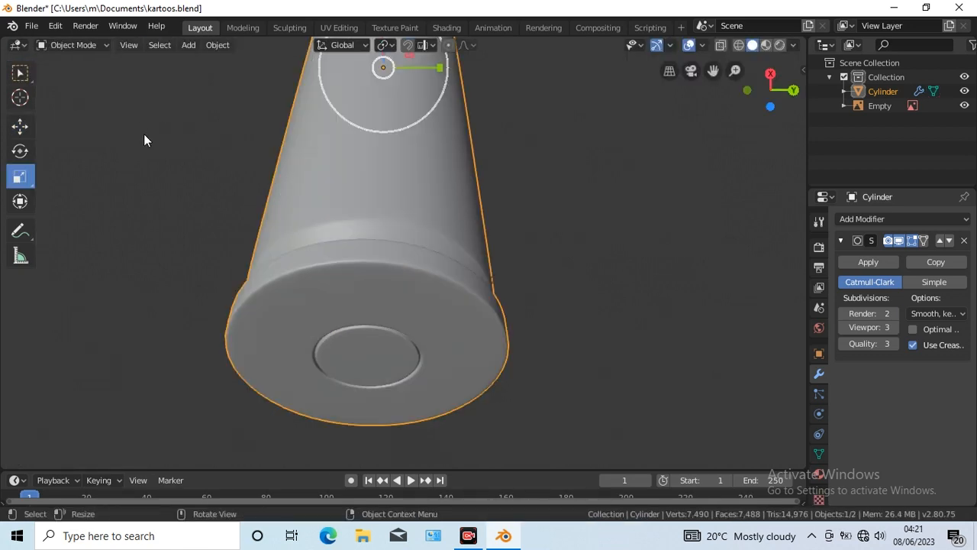
# Inset the primer's central face into a small hexagon and move it slightly outward along Z to bulge the primer.
pyautogui.press('Tab')
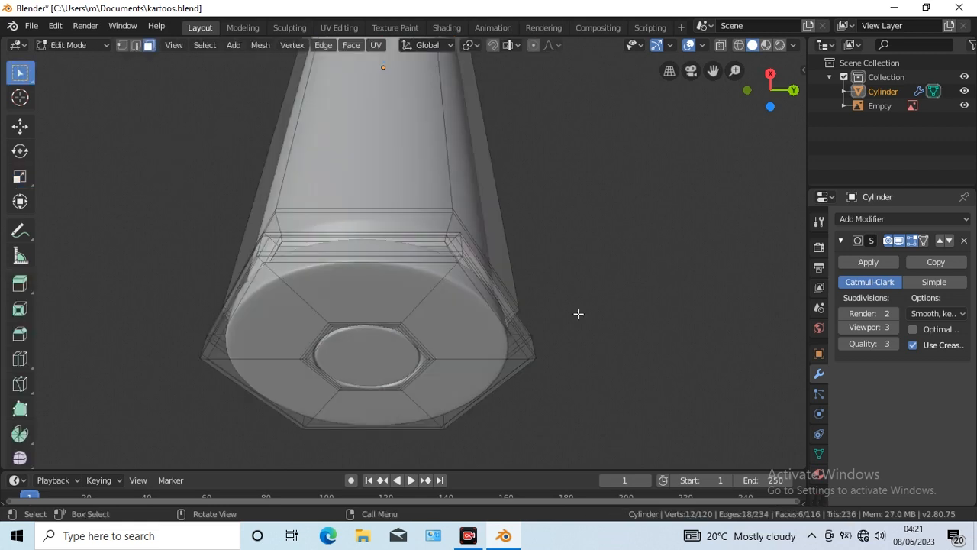
pyautogui.click(368, 357)
pyautogui.click(352, 44)
pyautogui.click(370, 111)
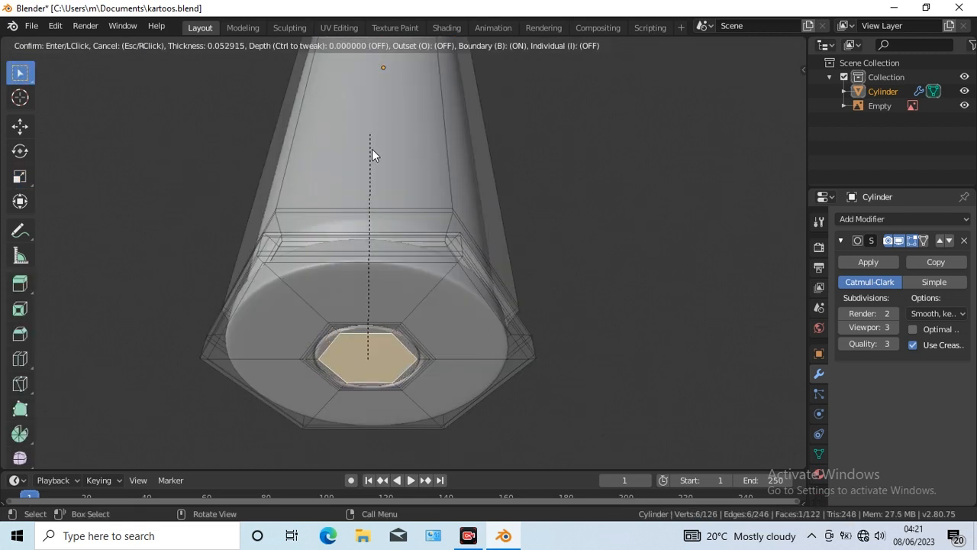
pyautogui.click(375, 169)
pyautogui.click(20, 126)
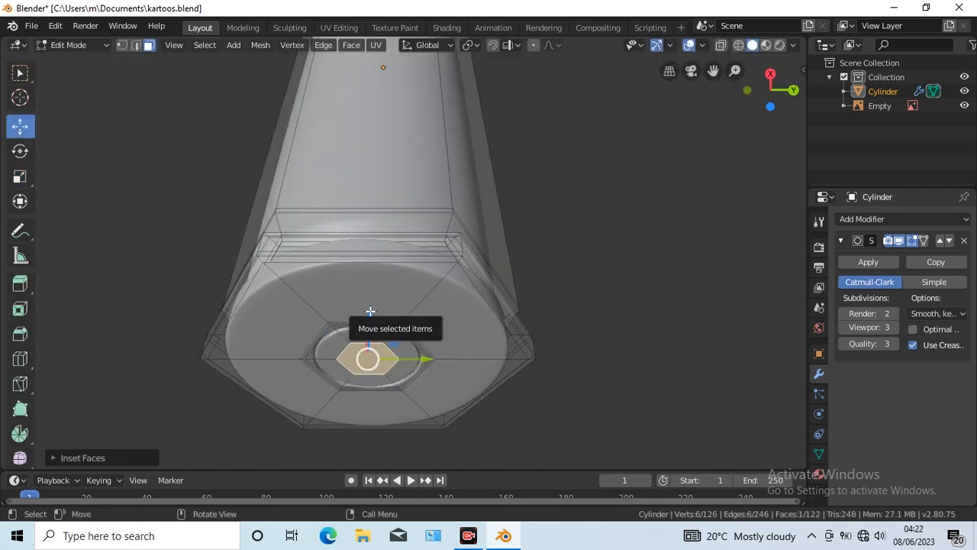
pyautogui.moveTo(370, 309); pyautogui.dragTo(370, 317)
pyautogui.press('Tab')
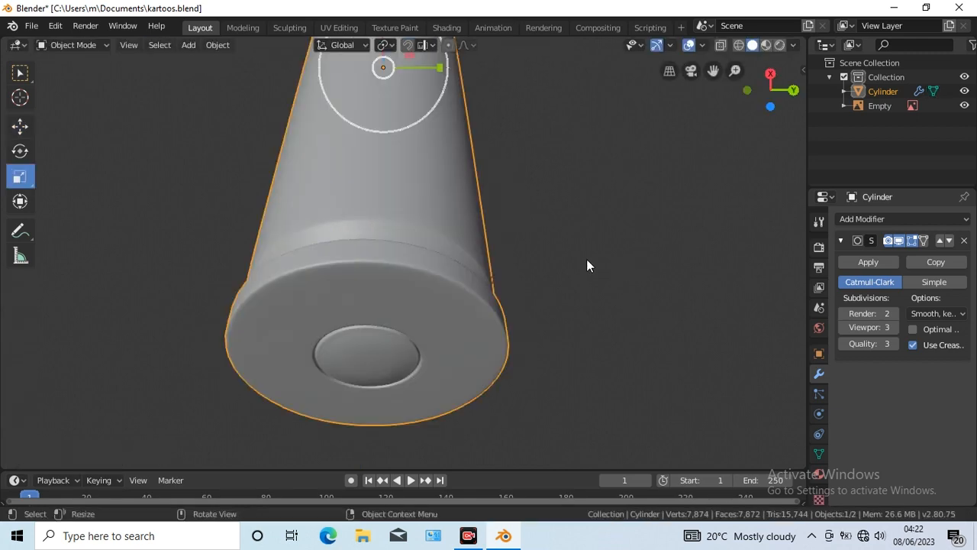
# In the side view, add a supporting loop cut on the casing body just below the shoulder.
pyautogui.press('KP_3')
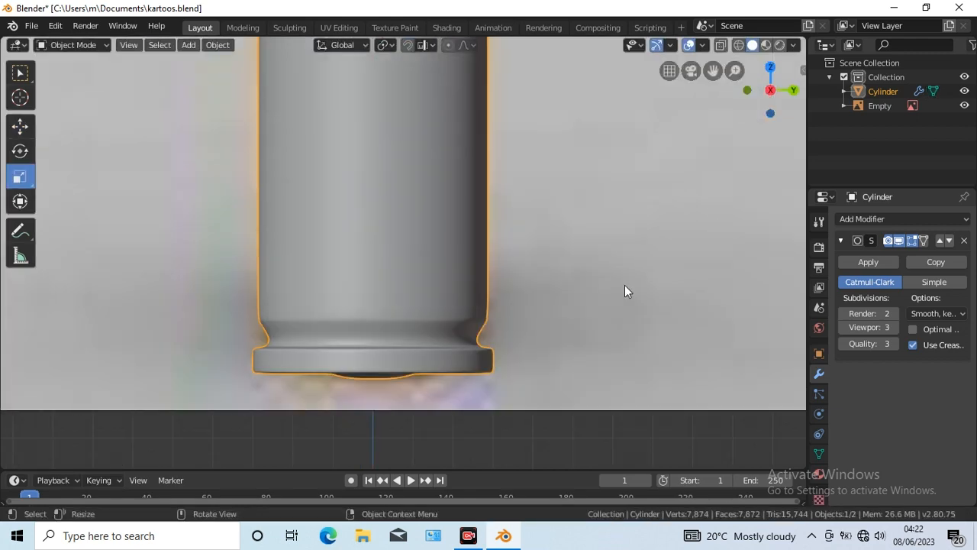
pyautogui.moveTo(713, 72); pyautogui.dragTo(713, 260)
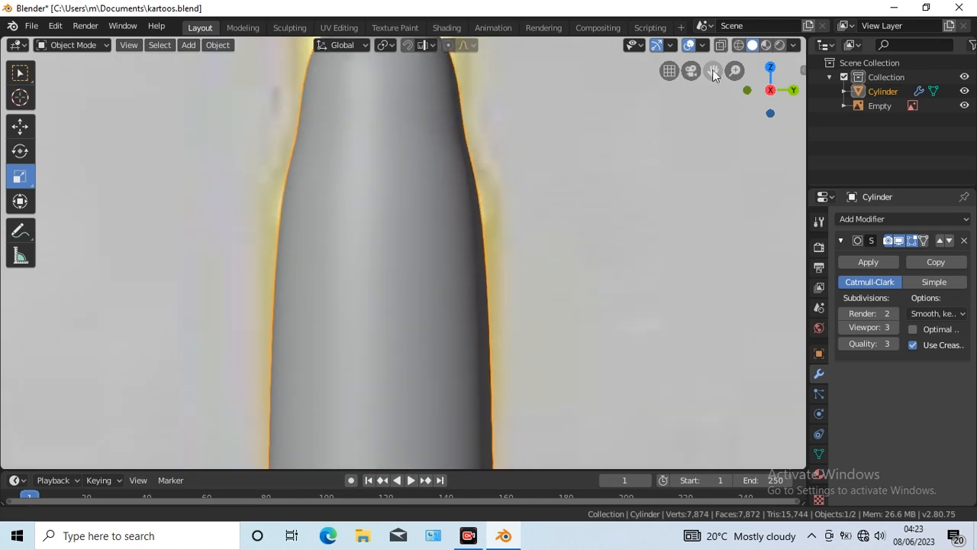
pyautogui.click(721, 48)
pyautogui.scroll(-2, 568, 253)
pyautogui.click(720, 45)
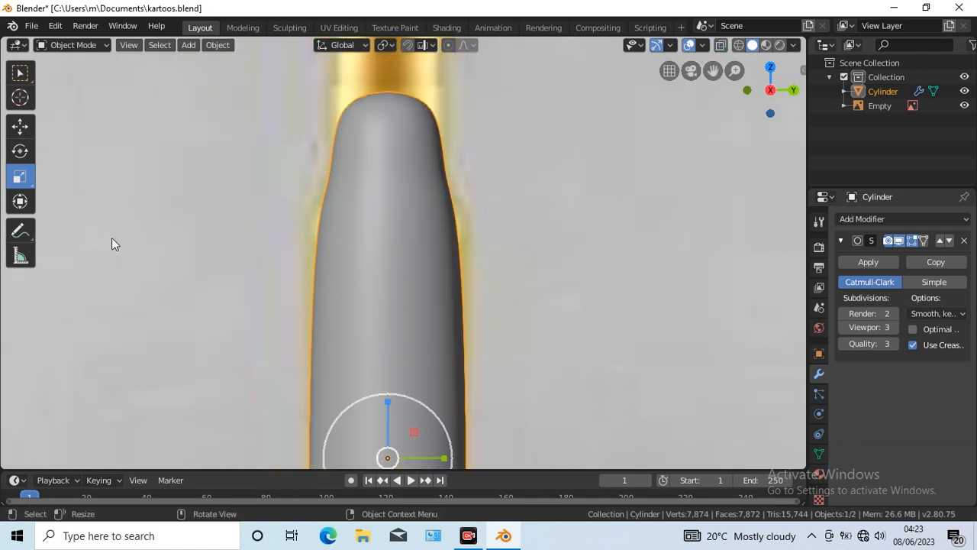
pyautogui.press('Tab')
pyautogui.hotkey('ctrl', 'r')
pyautogui.click(436, 263)
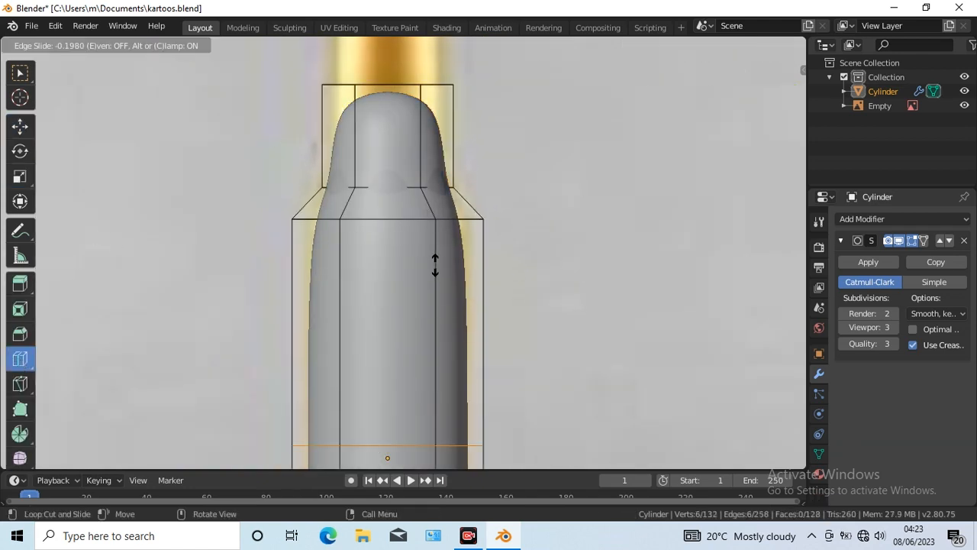
pyautogui.click(433, 69)
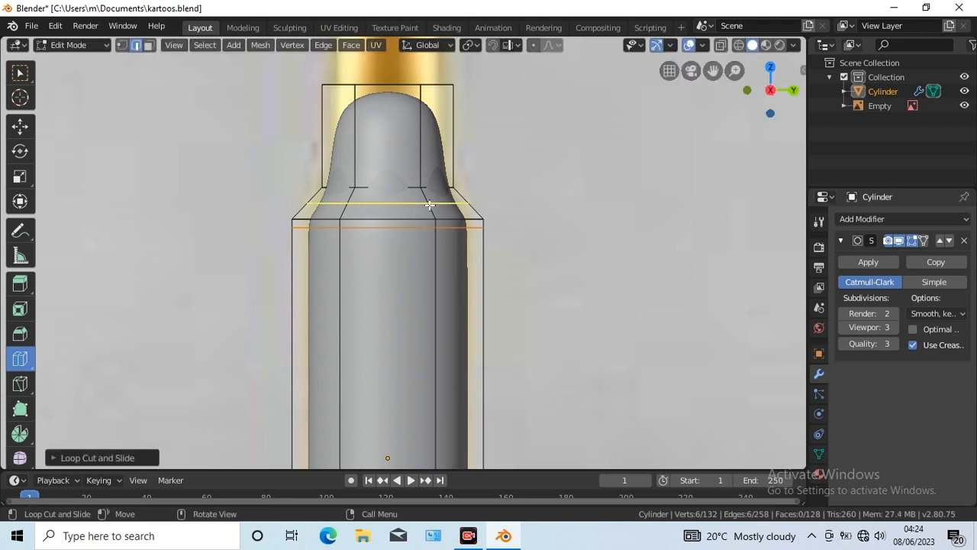
# Add supporting loop cuts on the shoulder just below the neck and close to both ends of the neck.
pyautogui.click(425, 187)
pyautogui.click(422, 173)
pyautogui.click(421, 149)
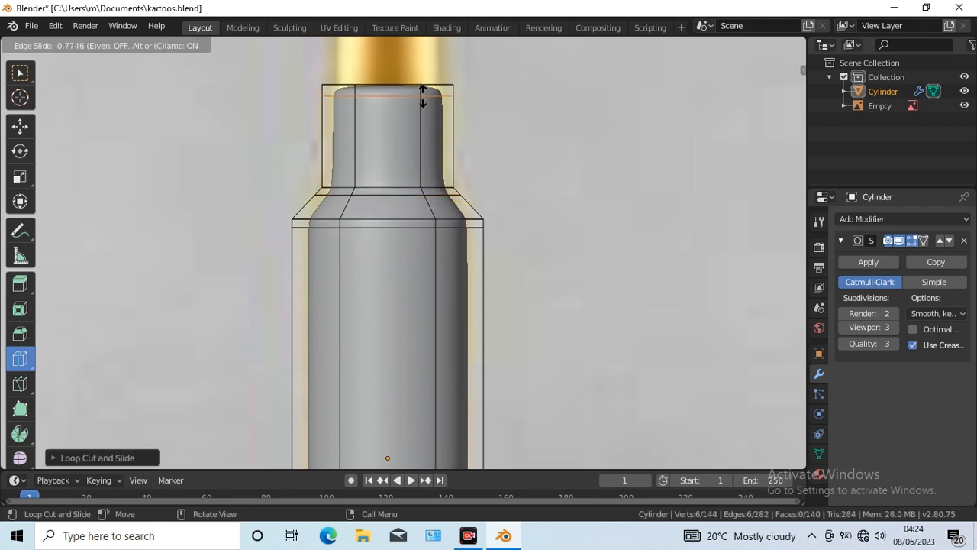
pyautogui.click(421, 89)
pyautogui.click(422, 145)
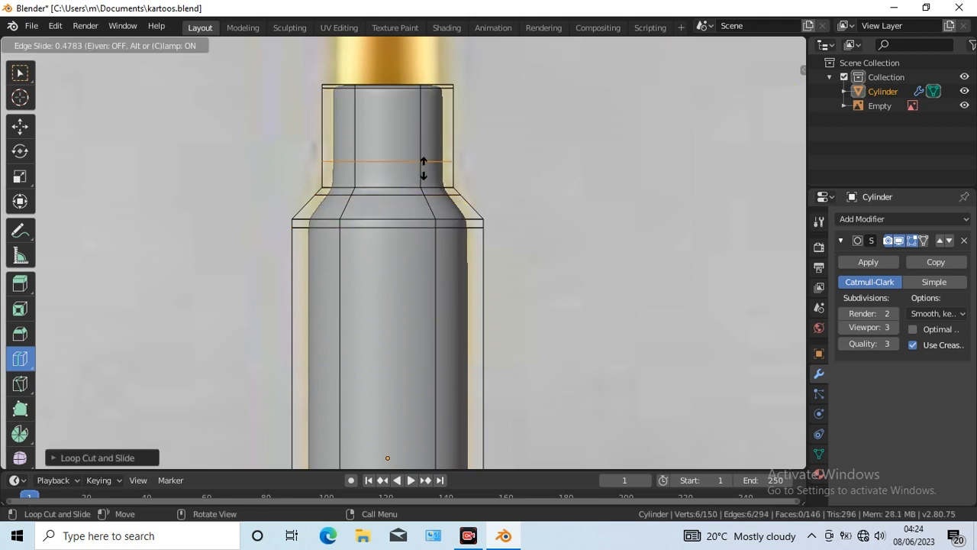
pyautogui.click(425, 175)
# Select the end face at the mouth of the casing's neck and inset it slightly.
pyautogui.press('KP_8')
pyautogui.press('KP_8')
pyautogui.press('KP_8')
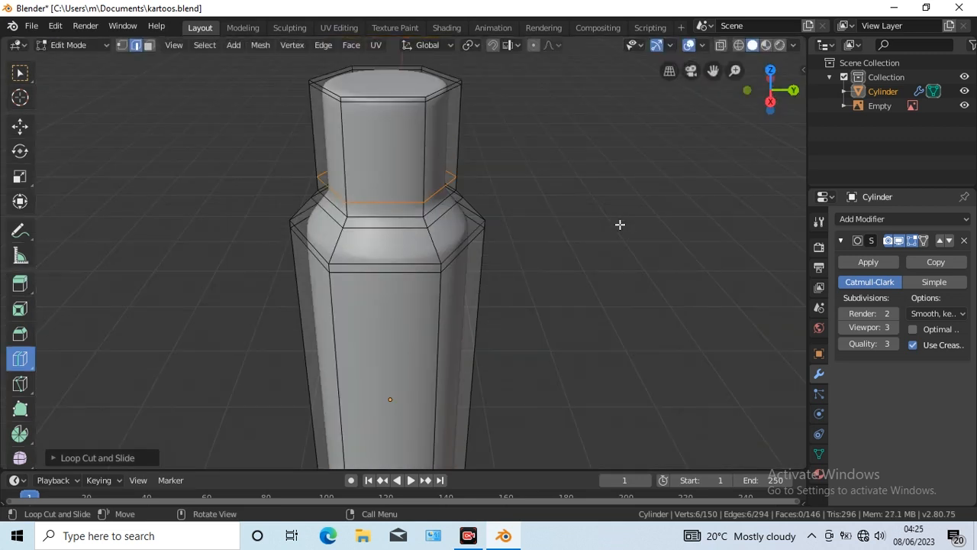
pyautogui.press('3')
pyautogui.press('w')
pyautogui.click(374, 107)
pyautogui.hotkey('ctrl', 'f')
pyautogui.click(372, 108)
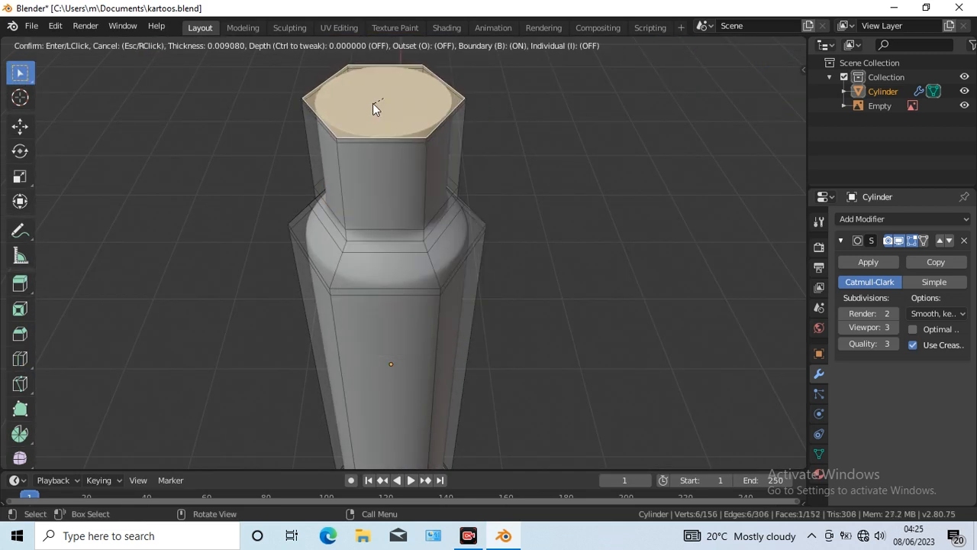
pyautogui.click(378, 100)
# Inset the neck's end face once more and delete the inner face to open the casing.
pyautogui.click(351, 45)
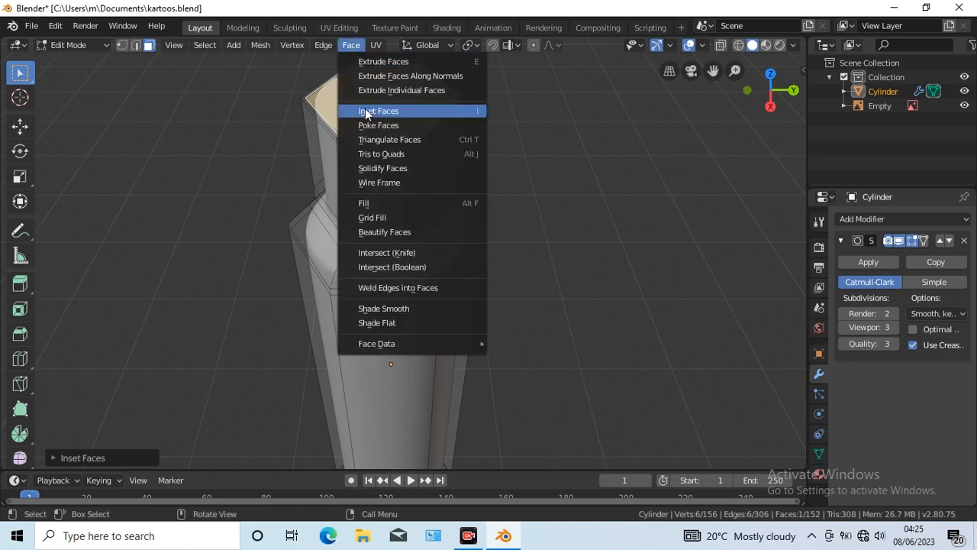
pyautogui.click(366, 110)
pyautogui.click(372, 103)
pyautogui.press('x')
pyautogui.click(366, 109)
pyautogui.press('Tab')
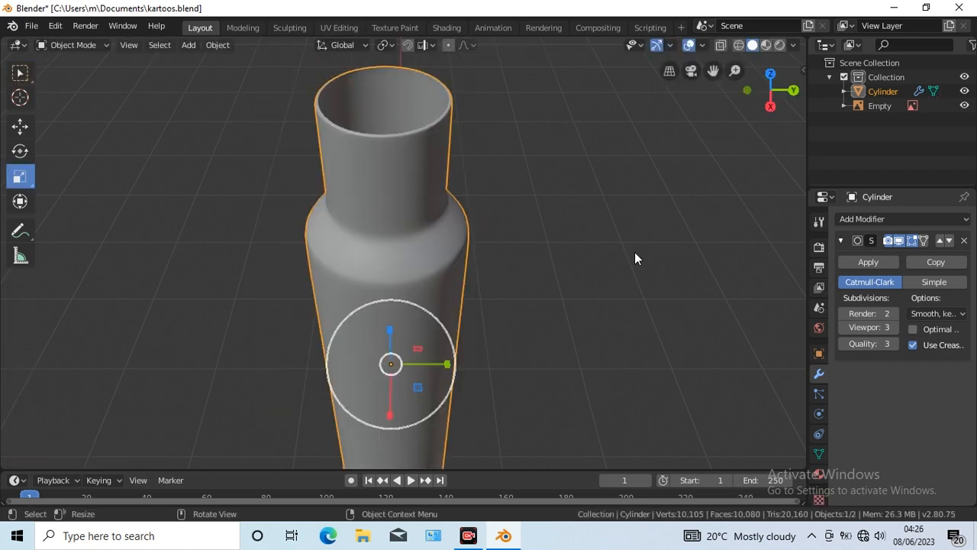
# Add a new cylinder mesh and move it up along Z to the reference bullet above the neck.
pyautogui.press('KP_3')
pyautogui.scroll(-3, 635, 291)
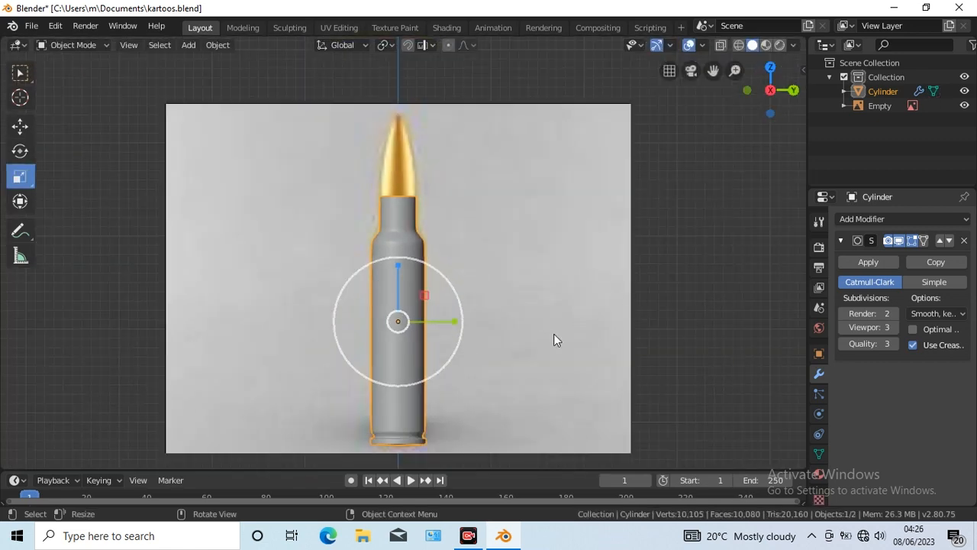
pyautogui.scroll(2, 553, 340)
pyautogui.scroll(-4, 553, 339)
pyautogui.click(218, 45)
pyautogui.moveTo(188, 44)
pyautogui.moveTo(206, 61)
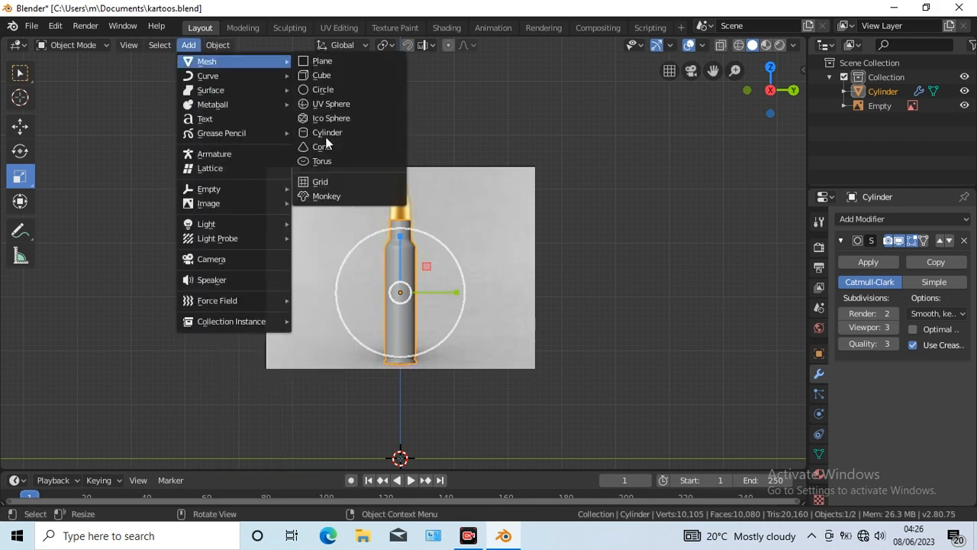
pyautogui.click(327, 136)
pyautogui.click(20, 126)
pyautogui.moveTo(400, 400); pyautogui.dragTo(399, 153)
# Scale the new cylinder down to roughly the neck's width and seat it on the neck's mouth.
pyautogui.click(20, 178)
pyautogui.press('s')
pyautogui.click(432, 175)
pyautogui.scroll(6, 554, 307)
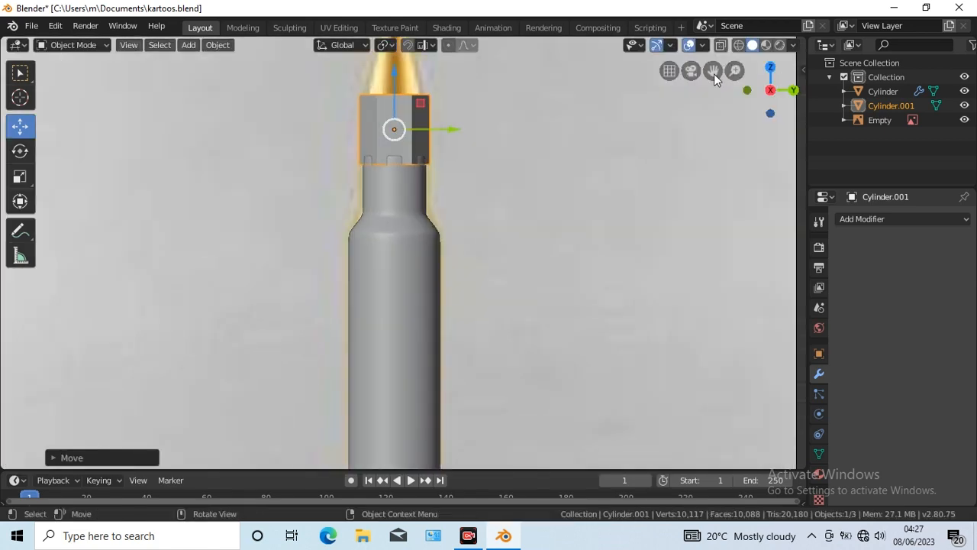
pyautogui.moveTo(714, 73); pyautogui.dragTo(715, 164)
# Select the new cylinder's upper vertices and move them up about 0.5 m along Z to the reference bullet's tip.
pyautogui.press('Tab')
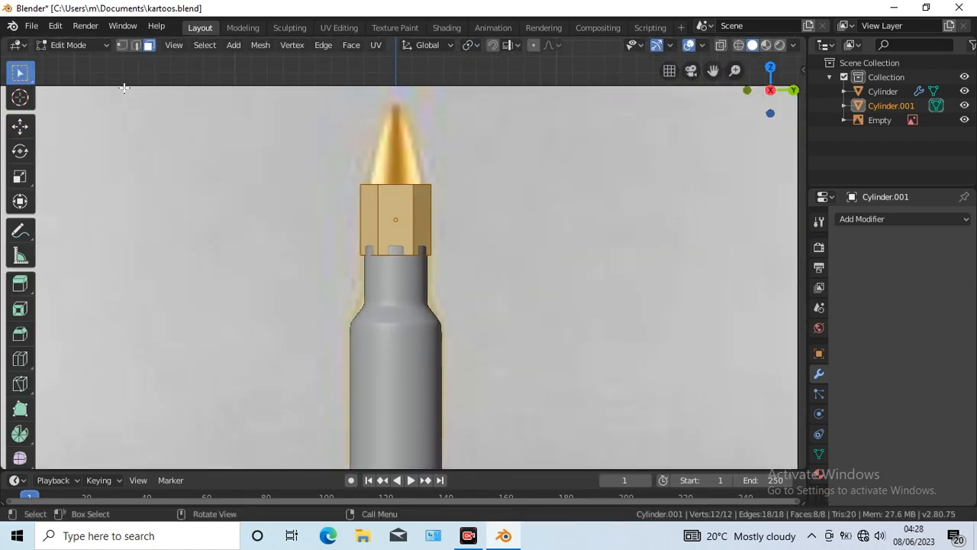
pyautogui.hotkey('alt', 'z')
pyautogui.press('1')
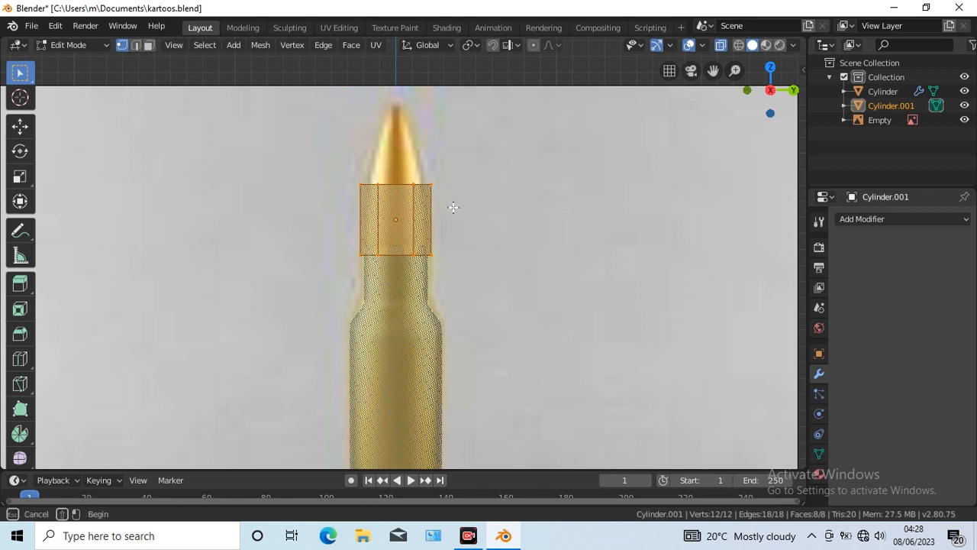
pyautogui.moveTo(453, 207); pyautogui.dragTo(347, 169)
pyautogui.click(21, 129)
pyautogui.moveTo(395, 126); pyautogui.dragTo(395, 46)
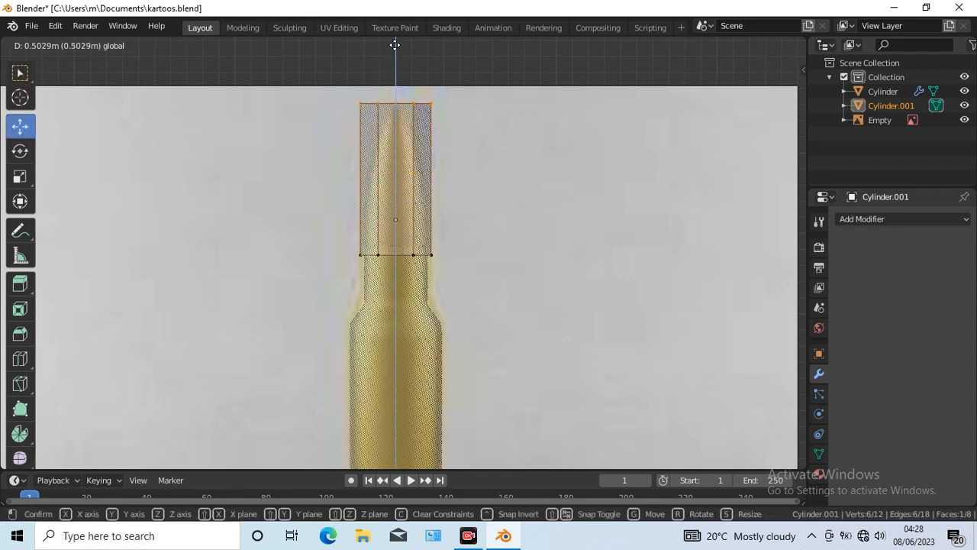
# Scale the upper vertices down into a narrow tip and nudge them up to match the reference.
pyautogui.click(27, 177)
pyautogui.moveTo(519, 179); pyautogui.dragTo(409, 117)
pyautogui.click(21, 127)
pyautogui.moveTo(396, 68); pyautogui.dragTo(396, 67)
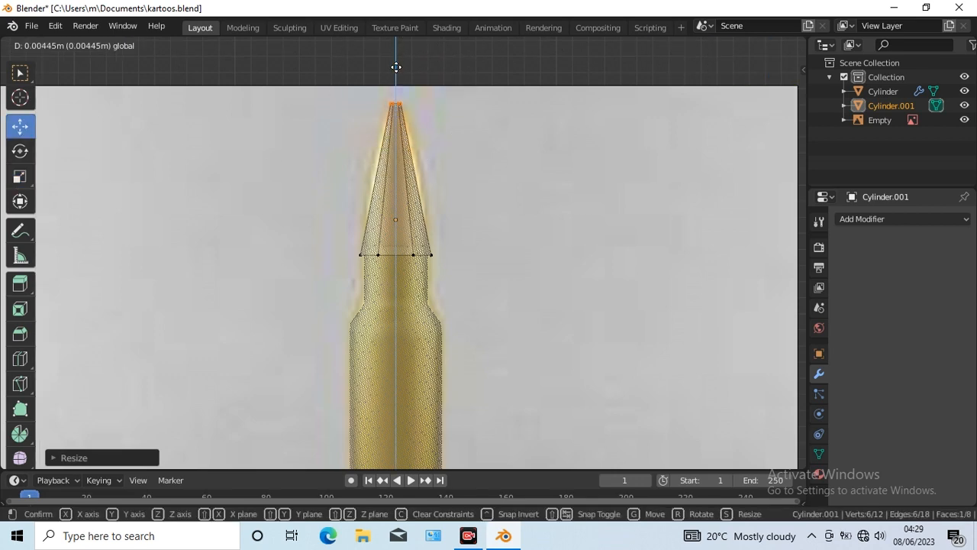
pyautogui.moveTo(107, 214); pyautogui.dragTo(168, 170)
# Turn off X-ray and add a Subdivision Surface modifier with viewport level 3 to the bullet.
pyautogui.click(752, 45)
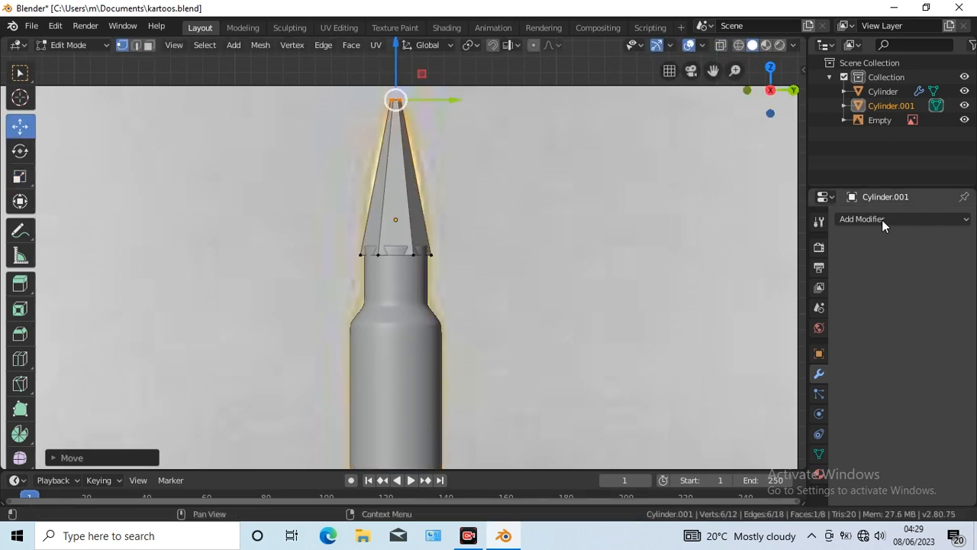
pyautogui.click(881, 220)
pyautogui.click(687, 456)
pyautogui.click(893, 326)
pyautogui.click(893, 326)
# Add a loop cut at the bullet's lower edge and scale the bottom vertices up by about 1.1 to fit the neck.
pyautogui.click(21, 359)
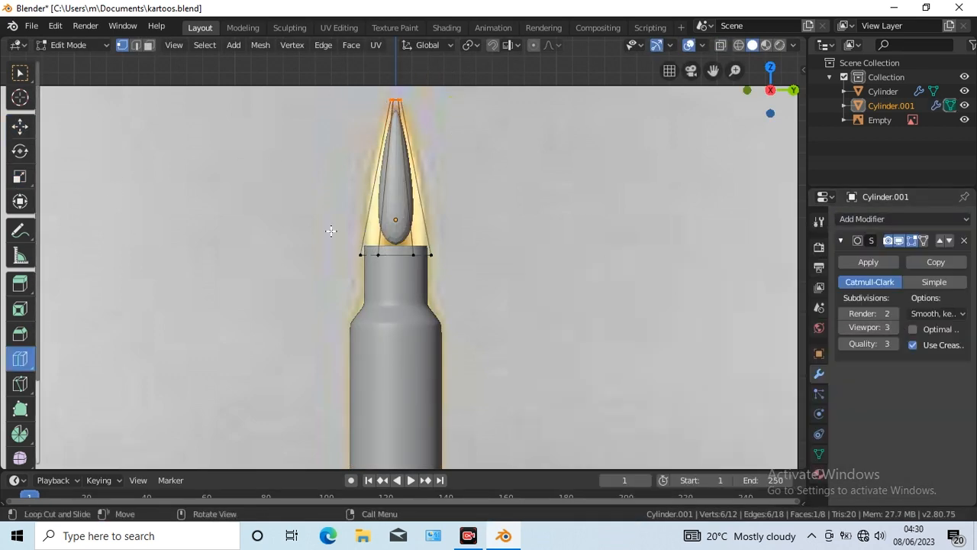
pyautogui.moveTo(406, 177); pyautogui.dragTo(427, 327)
pyautogui.click(18, 74)
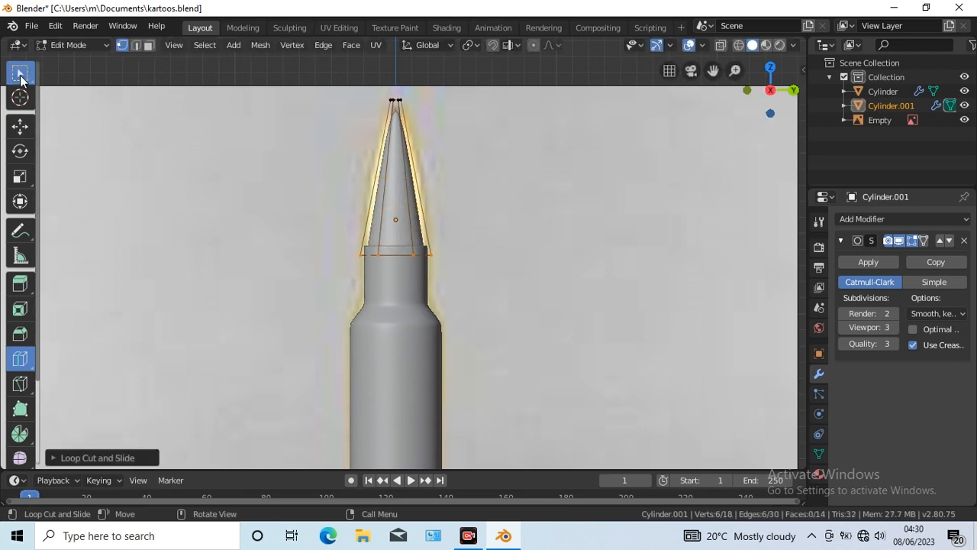
pyautogui.hotkey('alt', 'z')
pyautogui.moveTo(444, 261); pyautogui.dragTo(445, 261)
pyautogui.hotkey('alt', 'z')
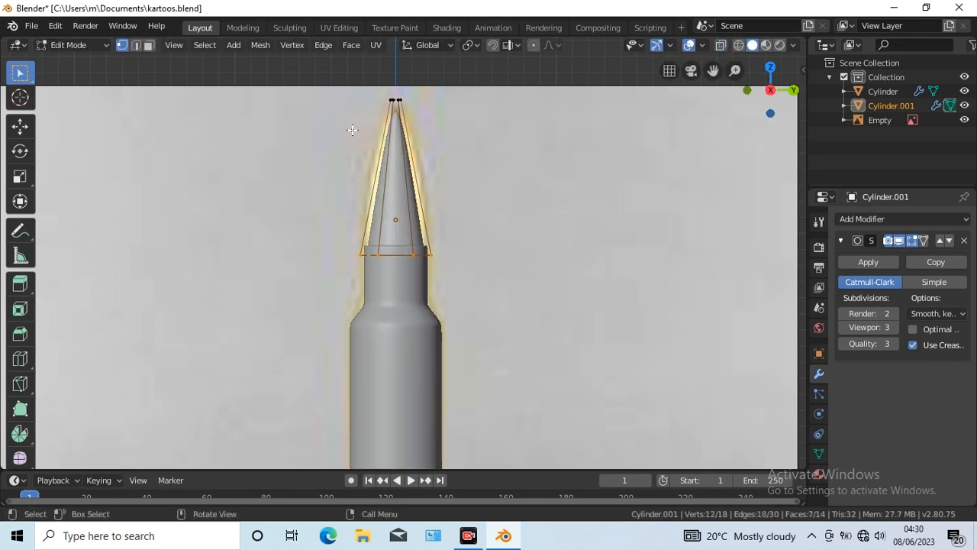
pyautogui.click(20, 175)
pyautogui.press('s')
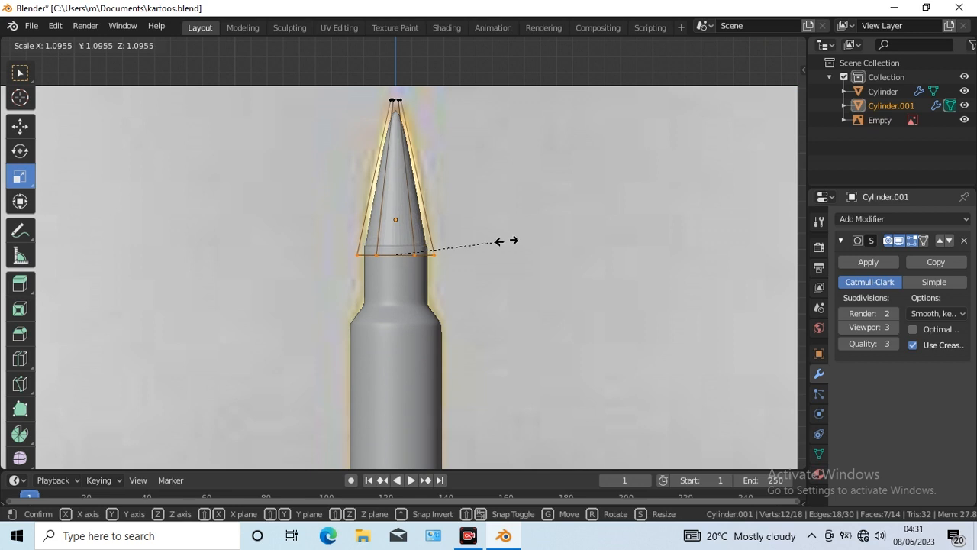
pyautogui.click(506, 239)
# Add a loop cut midway along the bullet and scale it up to round the profile.
pyautogui.hotkey('ctrl', 'r')
pyautogui.click(20, 175)
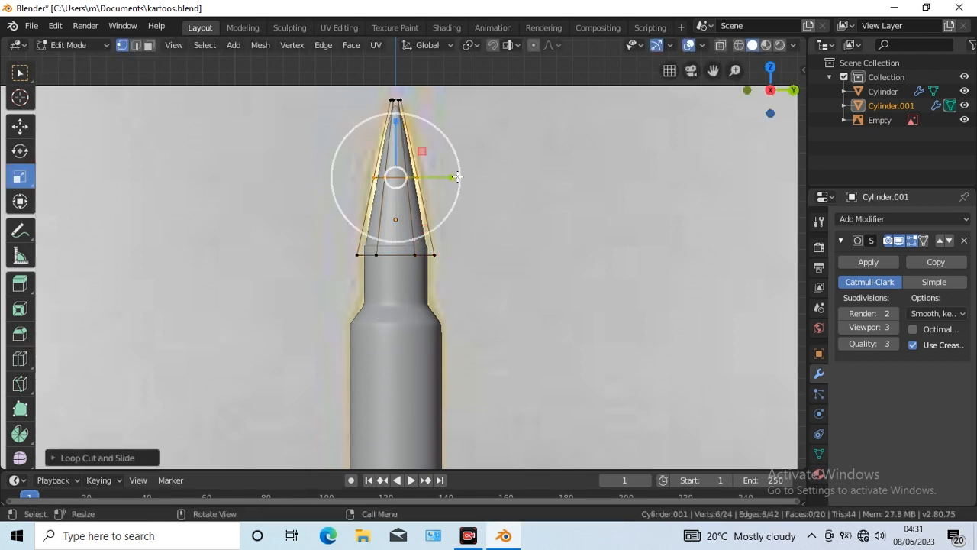
pyautogui.press('s')
pyautogui.click(618, 196)
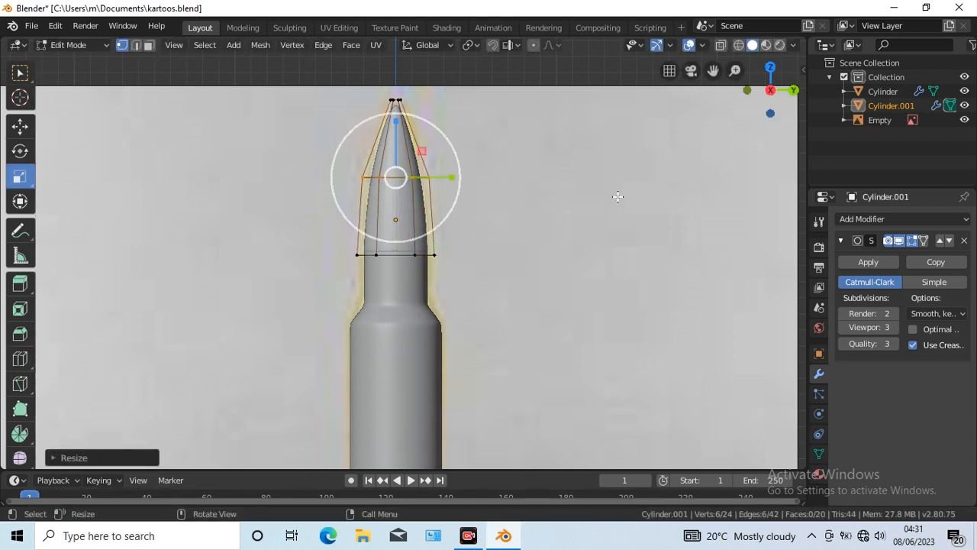
# Add a loop cut between the bullet's middle loop and its tip and scale it up slightly to follow the reference.
pyautogui.click(20, 358)
pyautogui.click(412, 144)
pyautogui.click(20, 176)
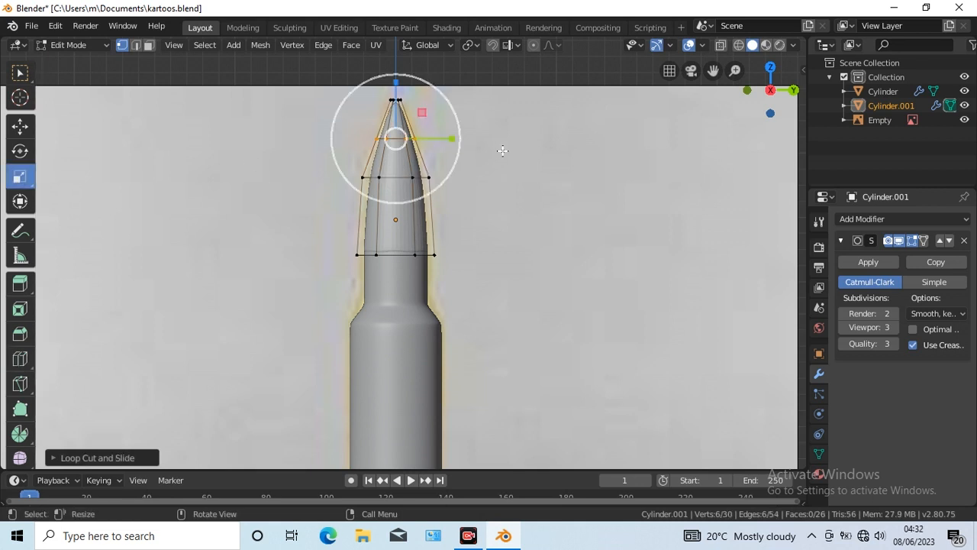
pyautogui.press('s')
pyautogui.click(501, 152)
# Add a loop cut between the bullet's lower edge and its middle loop and scale it up slightly.
pyautogui.click(20, 358)
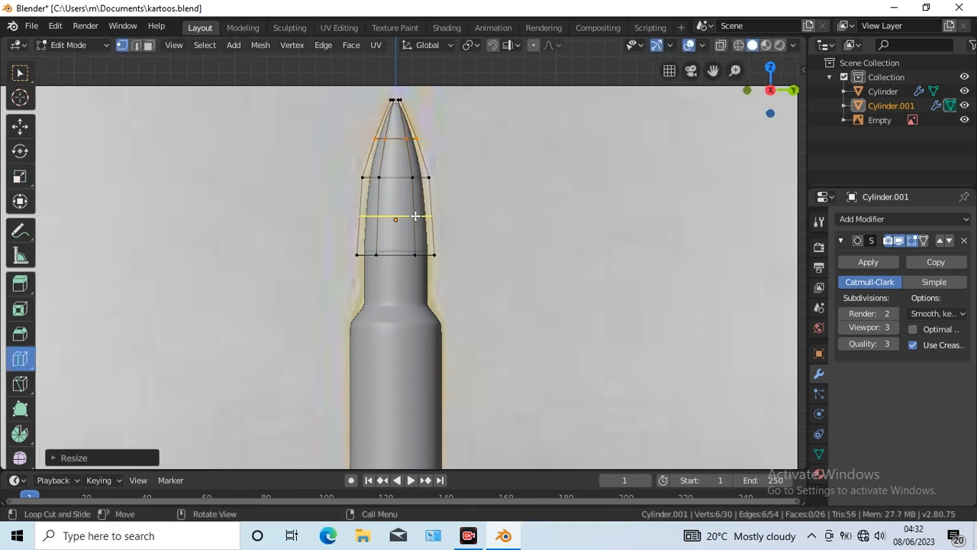
pyautogui.click(20, 176)
pyautogui.press('s')
pyautogui.click(500, 219)
# Turn on X-ray, scale the bullet's tip vertices down to sharpen the point, and turn X-ray off.
pyautogui.click(20, 74)
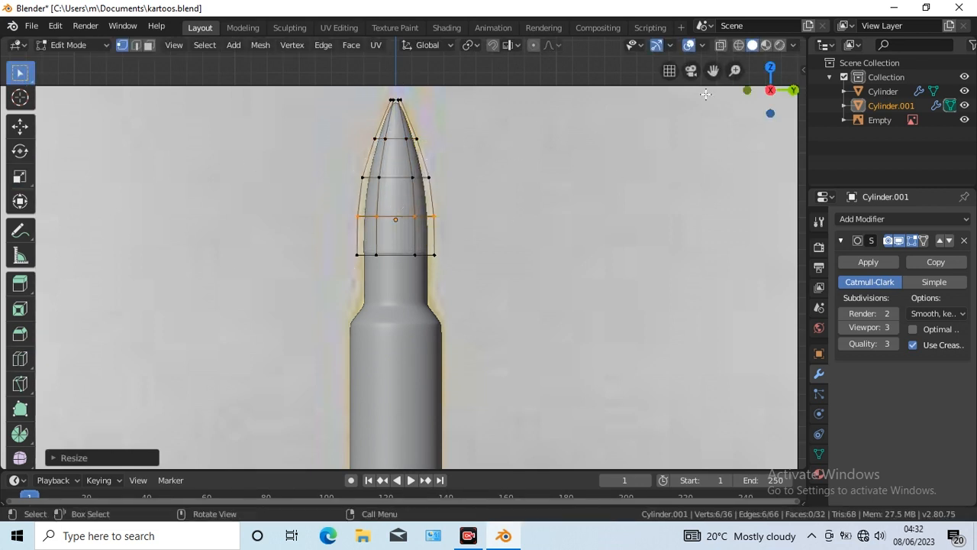
pyautogui.click(720, 45)
pyautogui.moveTo(415, 93); pyautogui.dragTo(378, 111)
pyautogui.click(20, 176)
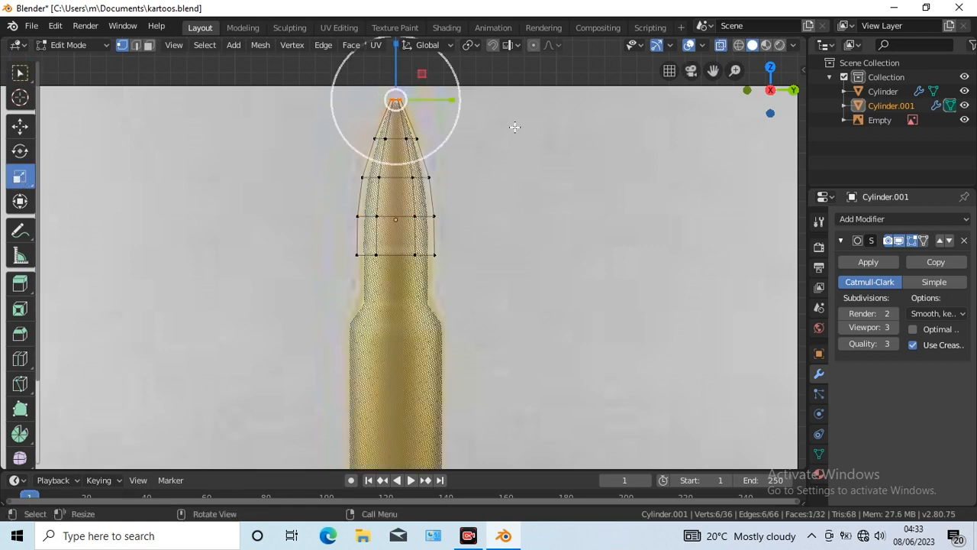
pyautogui.moveTo(514, 127); pyautogui.dragTo(461, 103)
pyautogui.click(720, 45)
# Return to Object Mode and apply Shade Smooth to the bullet.
pyautogui.press('Tab')
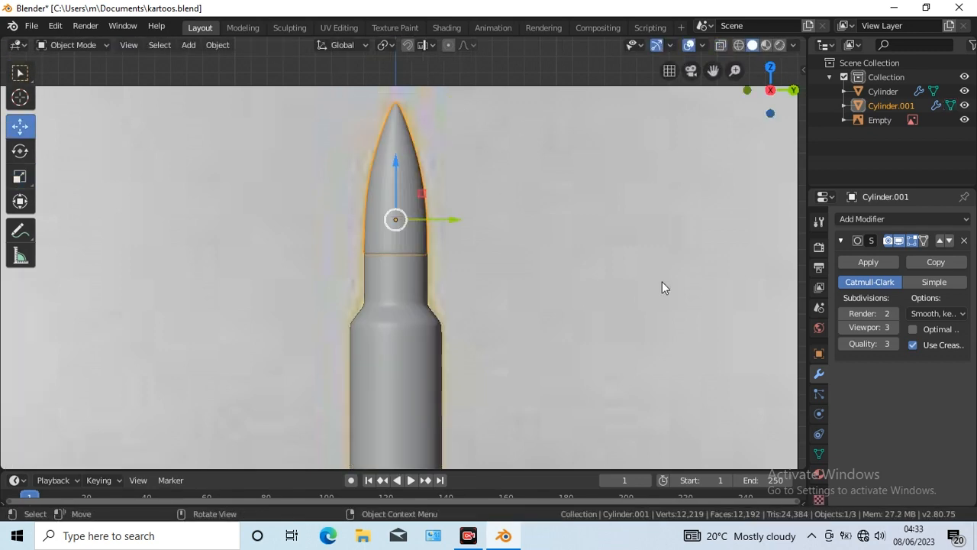
pyautogui.rightClick(394, 134)
pyautogui.click(382, 134)
# Hide the Empty holding the reference picture.
pyautogui.click(578, 181)
pyautogui.scroll(-4, 564, 253)
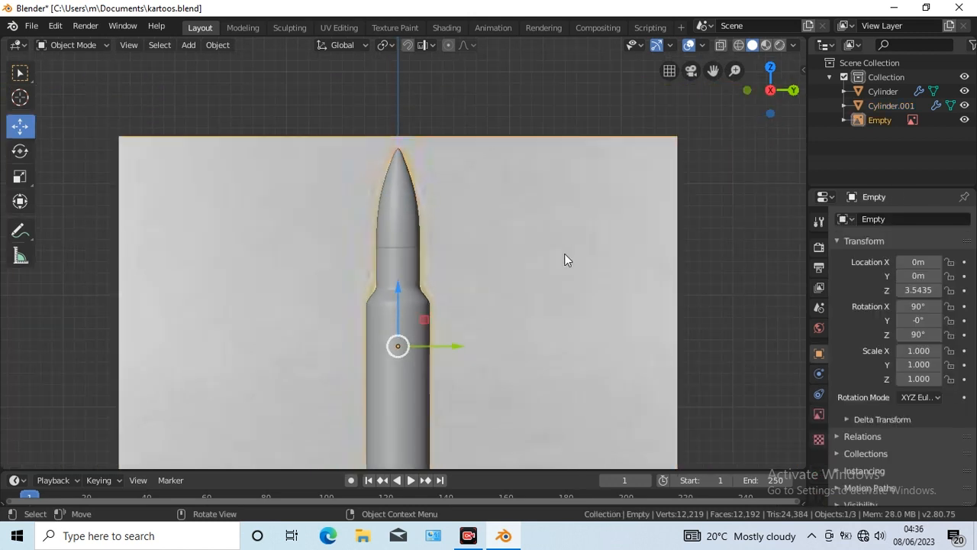
pyautogui.click(964, 121)
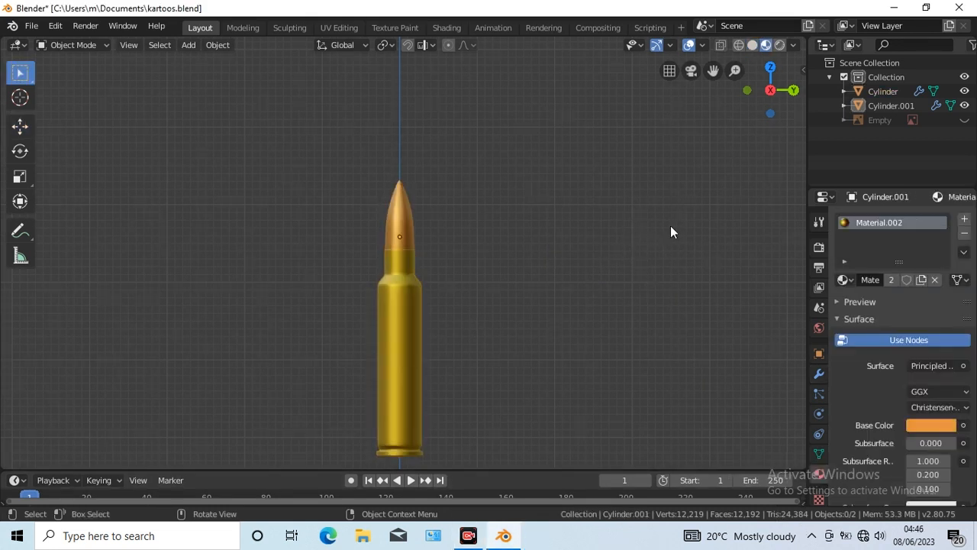
# Select the upper part of the bullet in X-ray and assign the red Material.003 to its tip.
pyautogui.press('Tab')
pyautogui.moveTo(353, 159); pyautogui.dragTo(446, 223)
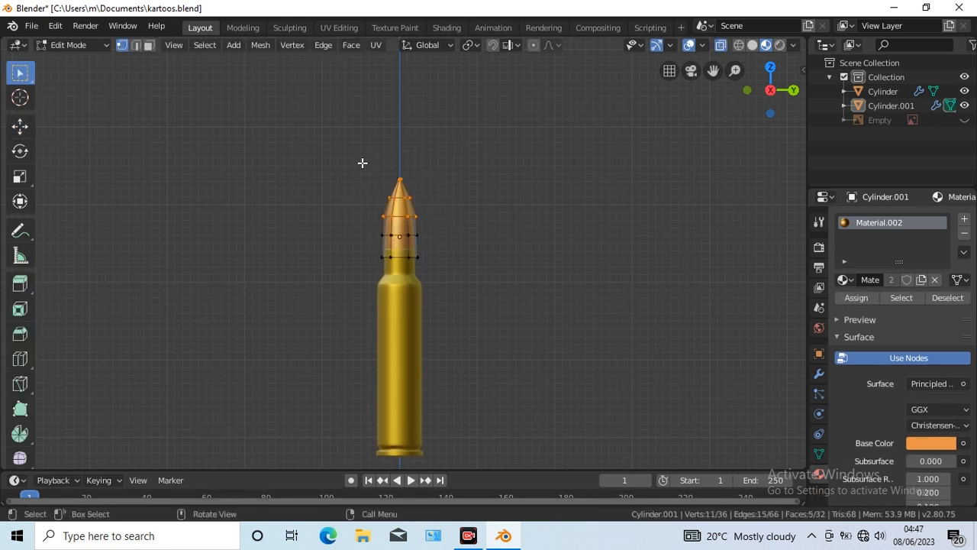
pyautogui.moveTo(361, 162); pyautogui.dragTo(449, 227)
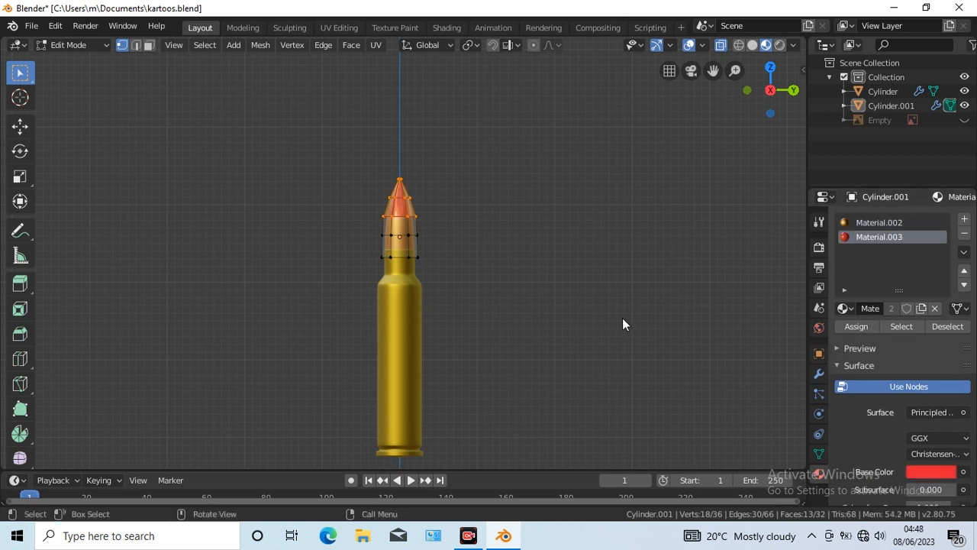
pyautogui.press('Tab')
# Add a loop cut near the mouth of the casing's neck and assign the red Material.003 to the face ring there.
pyautogui.scroll(6, 596, 321)
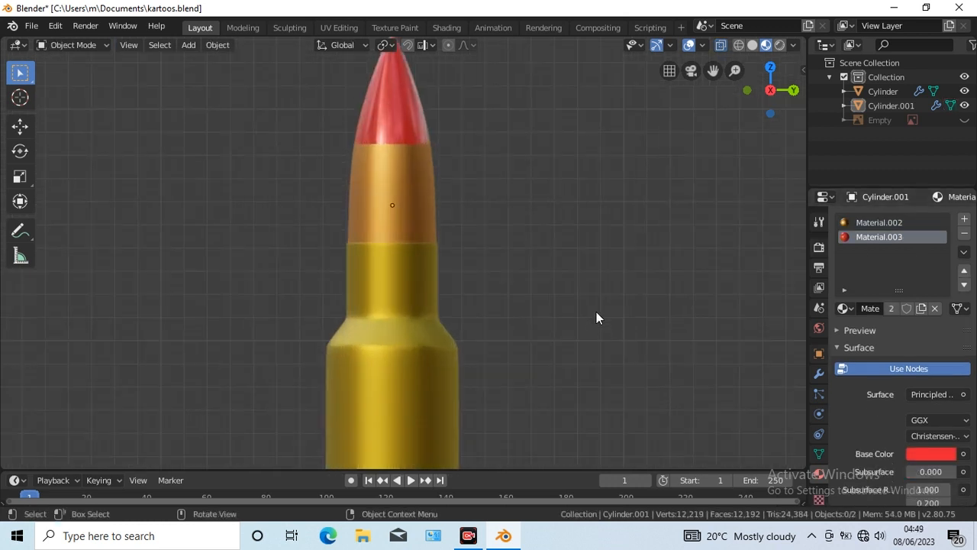
pyautogui.click(391, 397)
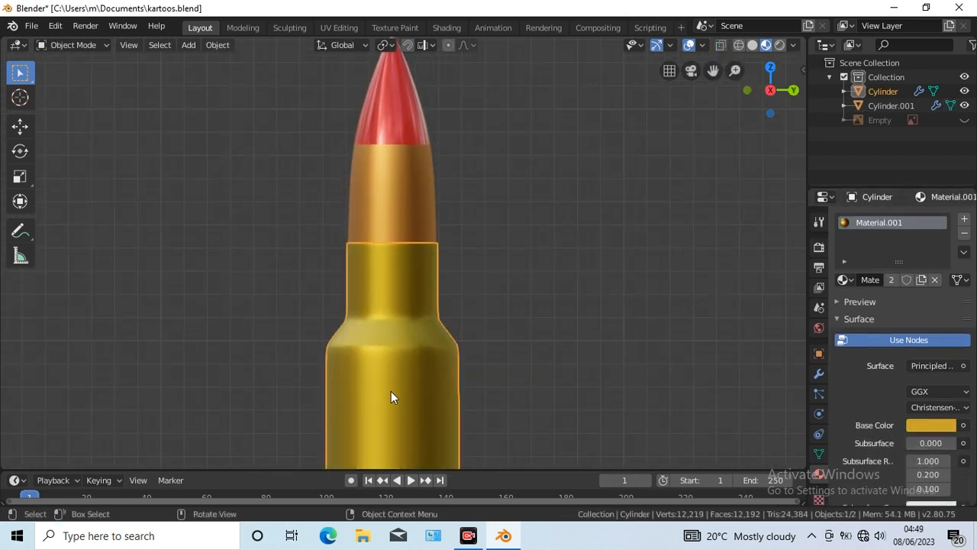
pyautogui.press('Tab')
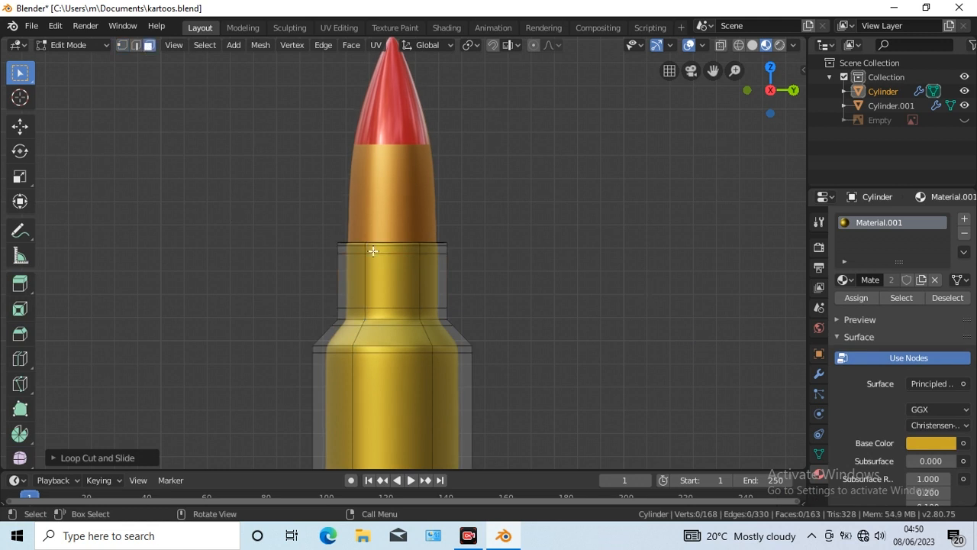
pyautogui.hotkey('ctrl', 'r')
pyautogui.click(420, 249)
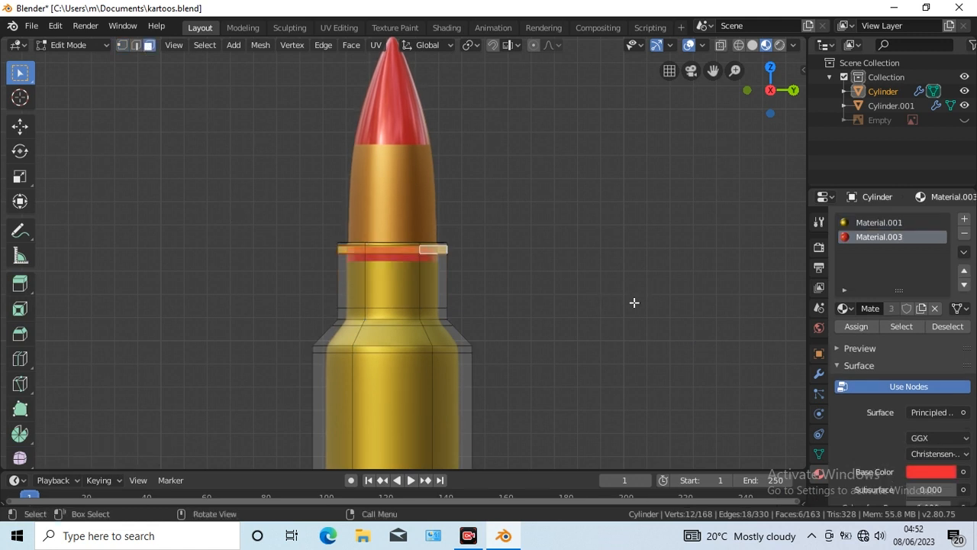
pyautogui.press('Tab')
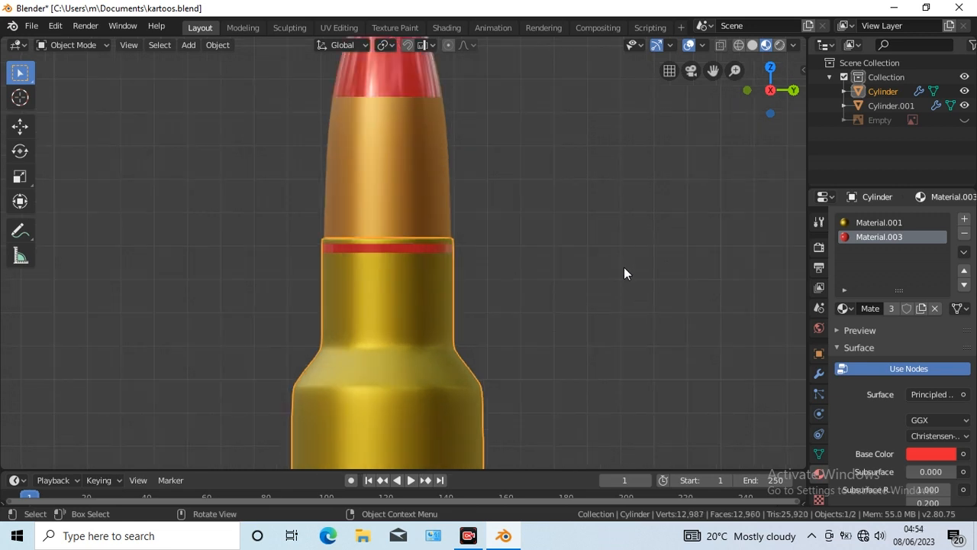
pyautogui.click(624, 267)
# Select the face rings of the groove above the casing's rim and assign them the red Material.003.
pyautogui.moveTo(713, 71)
pyautogui.mouseDown()
pyautogui.moveTo(713, 0)
pyautogui.moveTo(714, 71)
pyautogui.mouseUp()
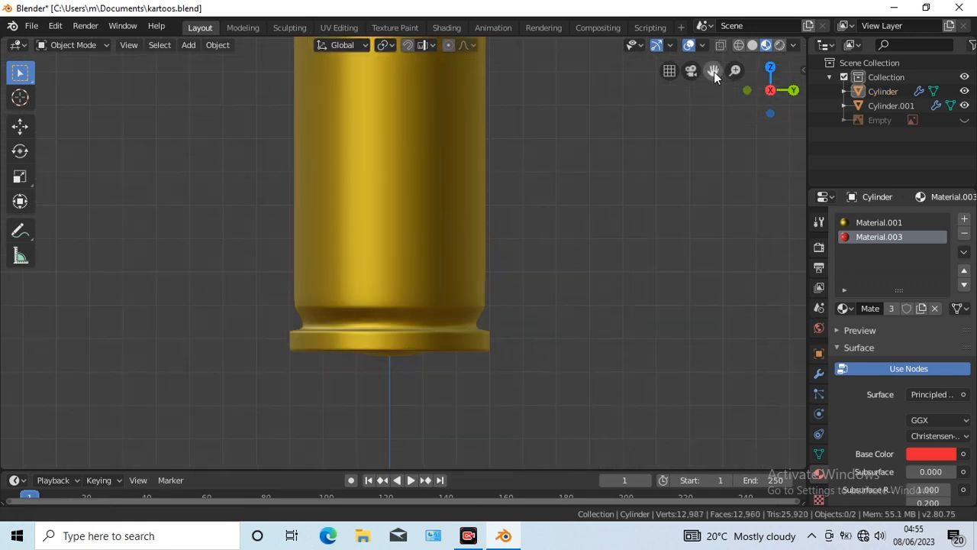
pyautogui.click(398, 230)
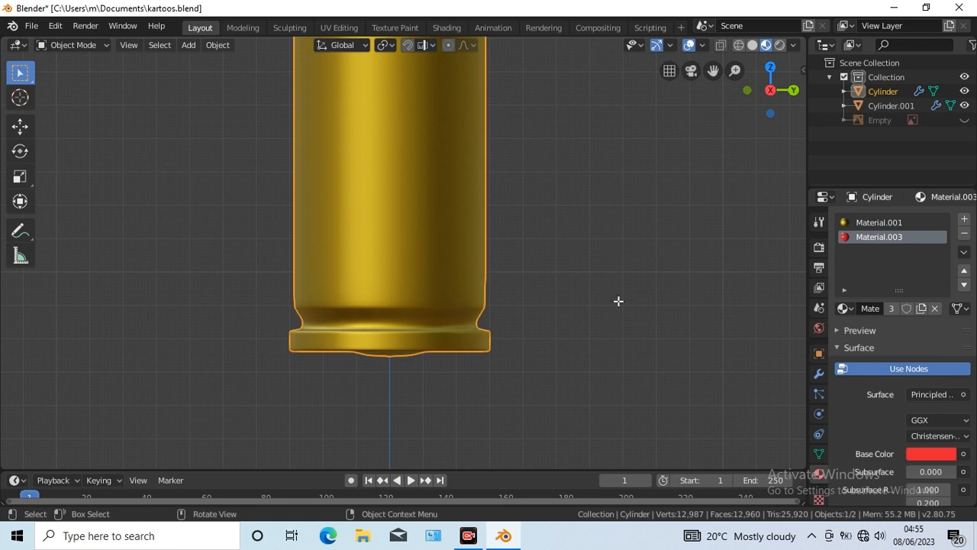
pyautogui.press('Tab')
pyautogui.click(148, 45)
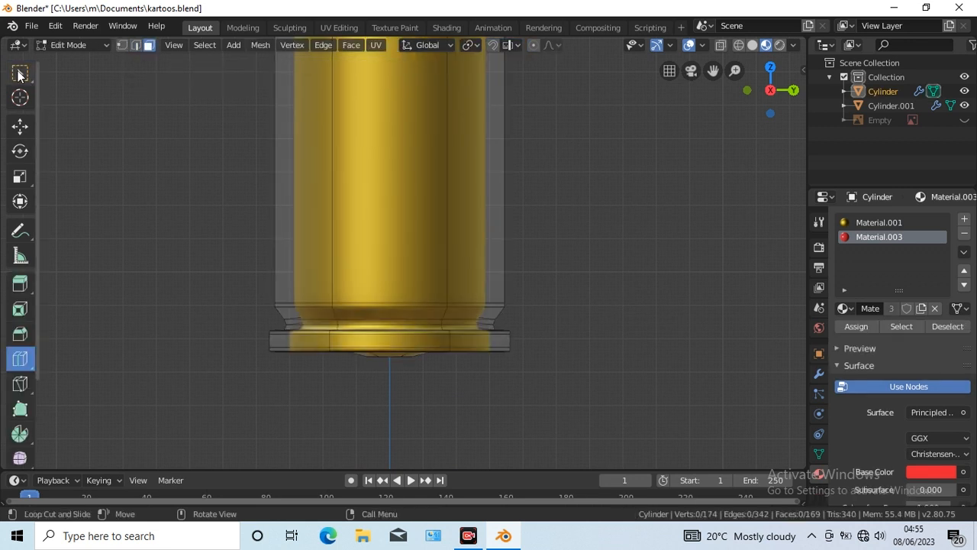
pyautogui.press('w')
pyautogui.click(379, 313)
pyautogui.keyDown('alt'); pyautogui.click(445, 312); pyautogui.keyUp('alt')
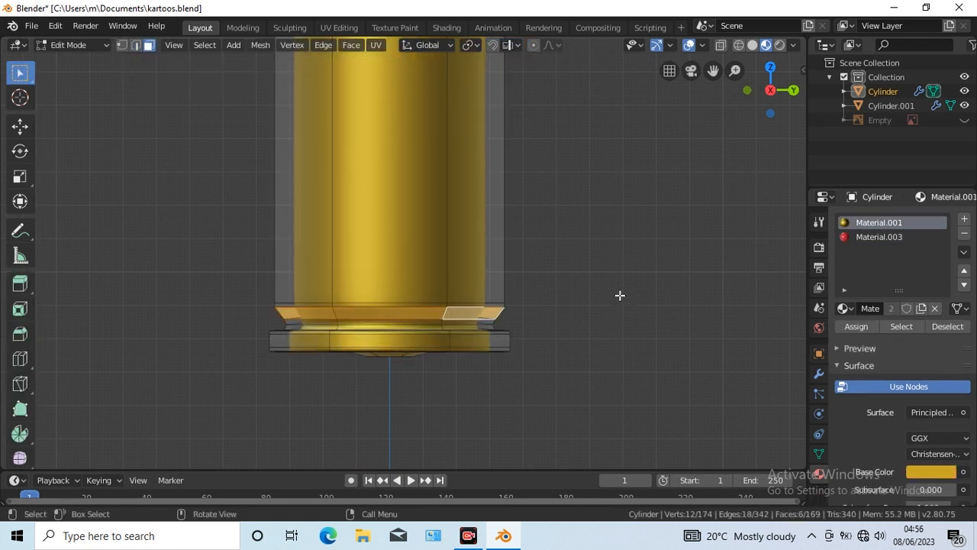
pyautogui.click(868, 237)
pyautogui.click(856, 326)
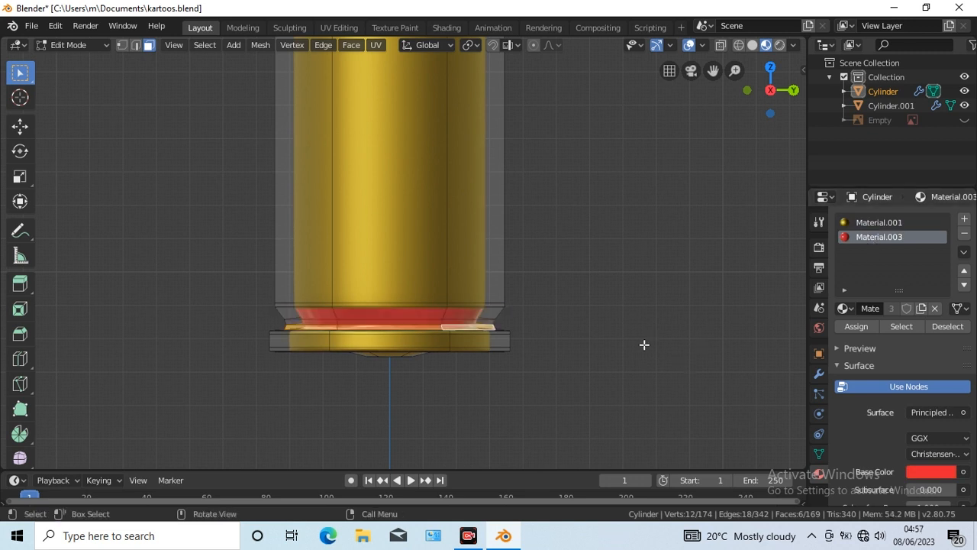
pyautogui.press('Tab')
# Add loop cuts around the primer on the casing's base and assign the red Material.003 to the narrow ring around it.
pyautogui.press('KP_2')
pyautogui.press('KP_2')
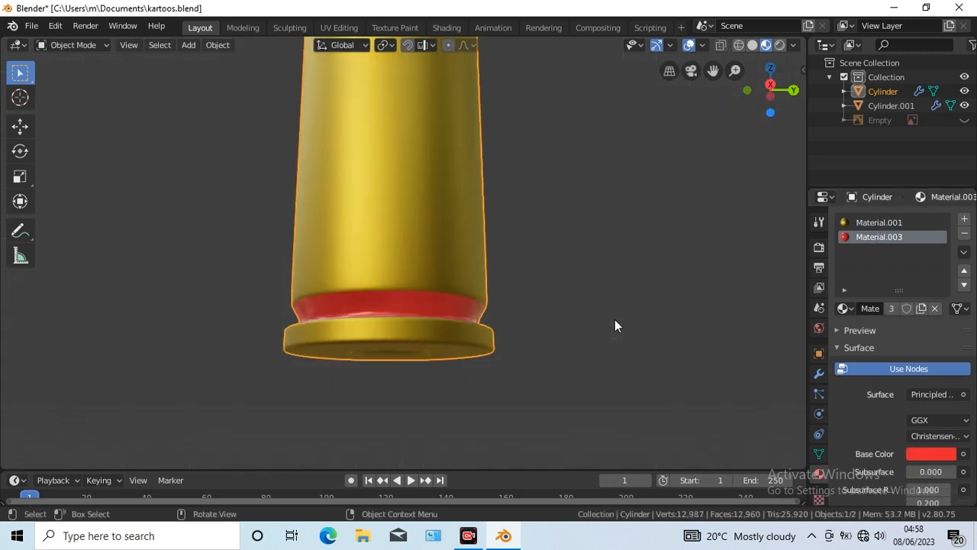
pyautogui.press('KP_2')
pyautogui.press('KP_2')
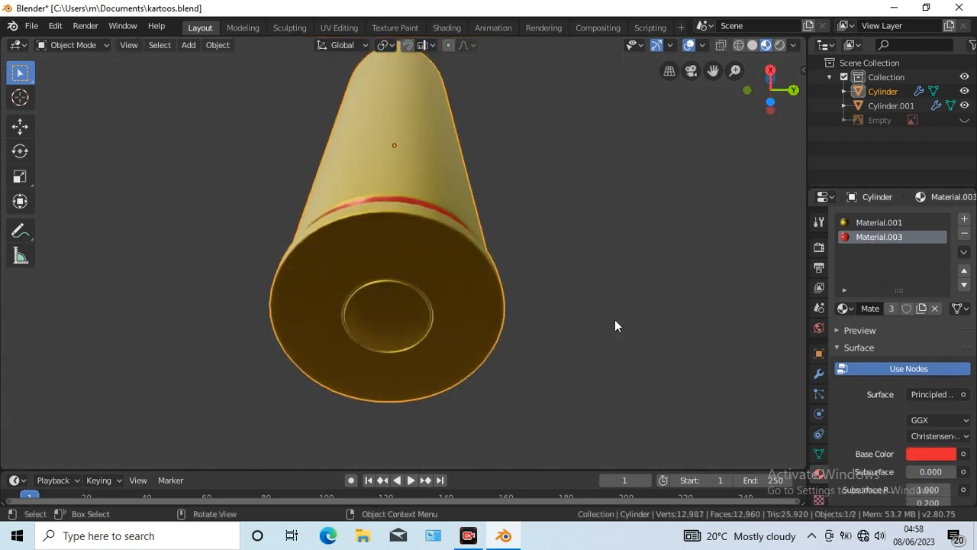
pyautogui.press('Tab')
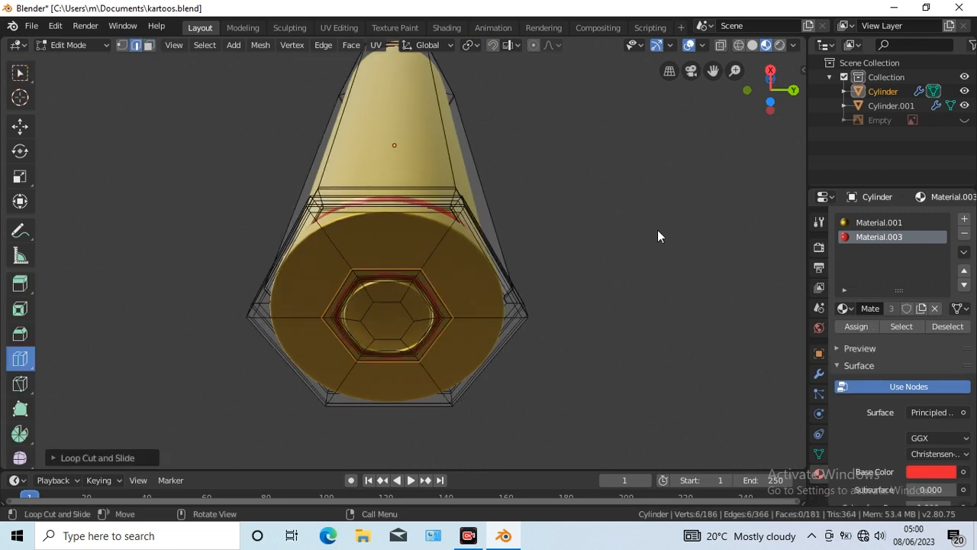
pyautogui.press('Tab')
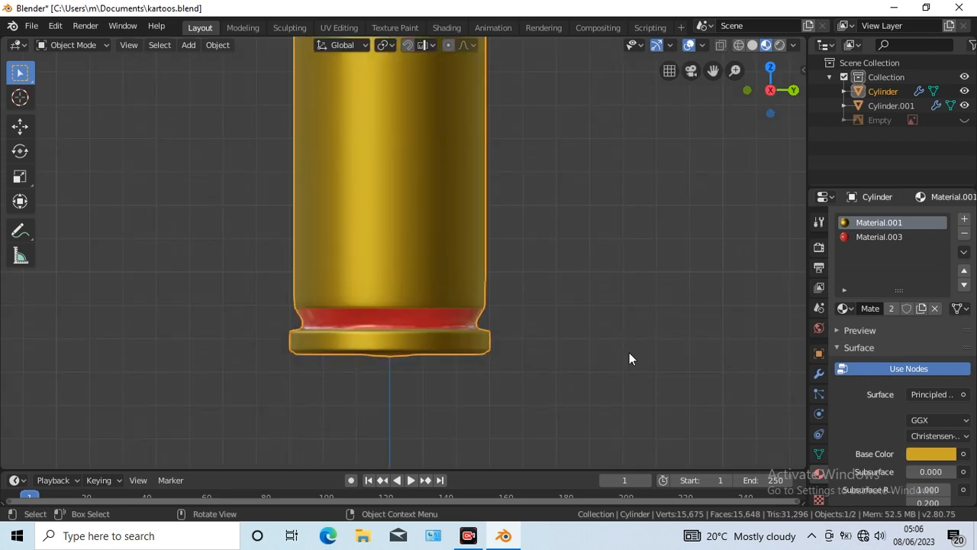
# Select the casing and bullet together and rotate them 90° about the global X axis so the cartridge lies horizontally.
pyautogui.scroll(-6, 603, 281)
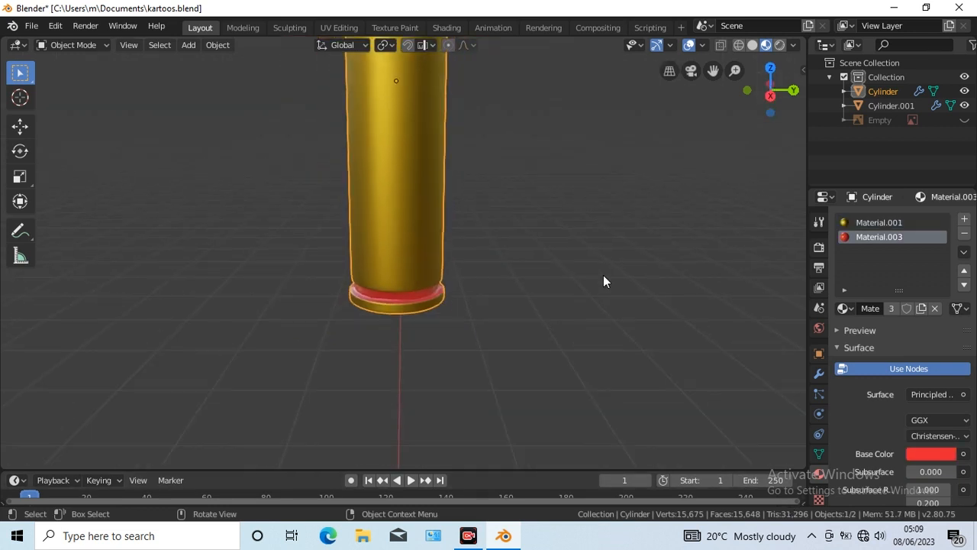
pyautogui.moveTo(713, 70); pyautogui.dragTo(720, 239)
pyautogui.click(20, 151)
pyautogui.press('KP_5')
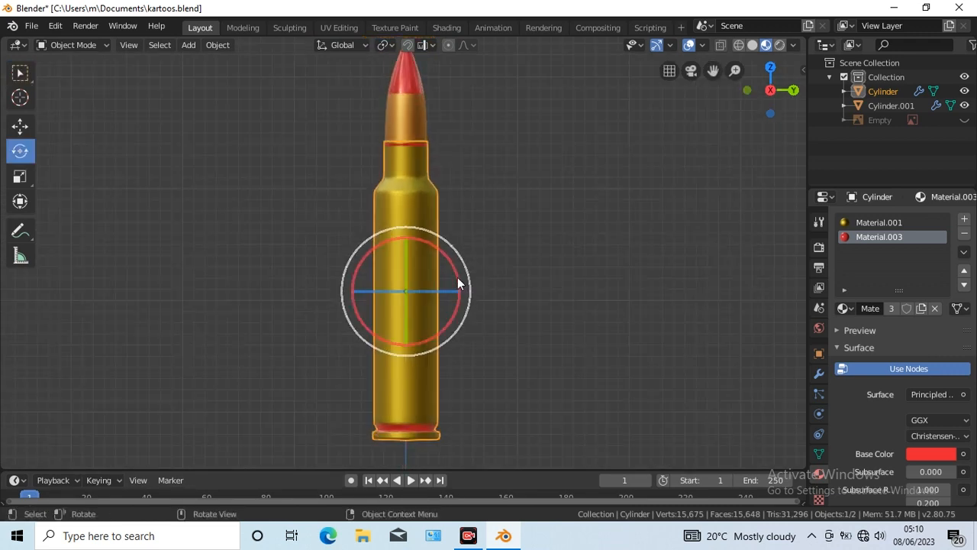
pyautogui.moveTo(457, 278); pyautogui.dragTo(455, 273)
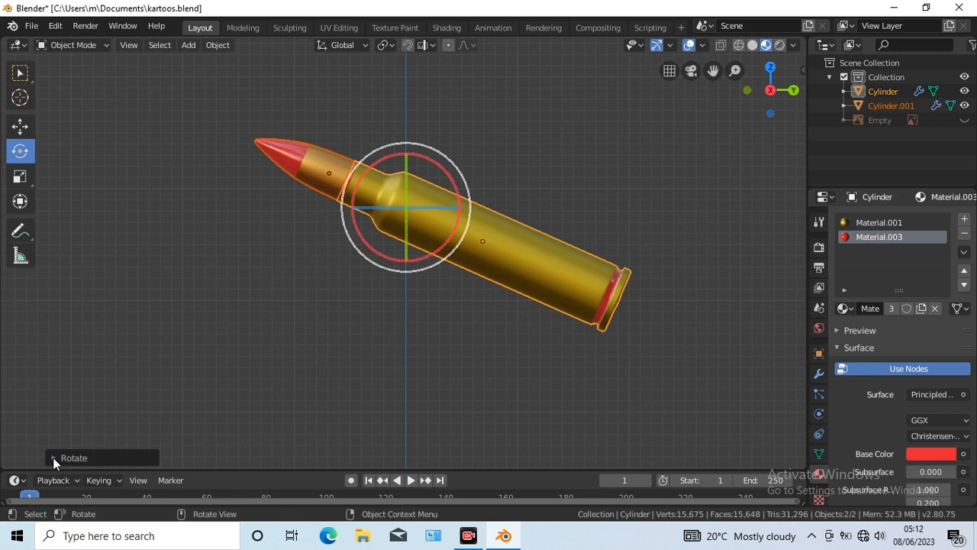
pyautogui.click(53, 458)
pyautogui.click(196, 406)
pyautogui.write('90')
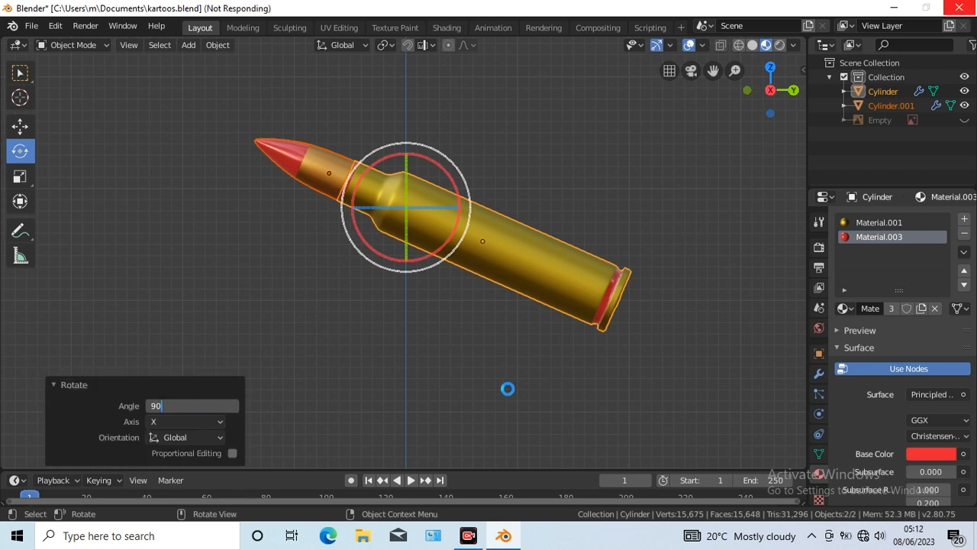
pyautogui.press('Return')
pyautogui.click(496, 357)
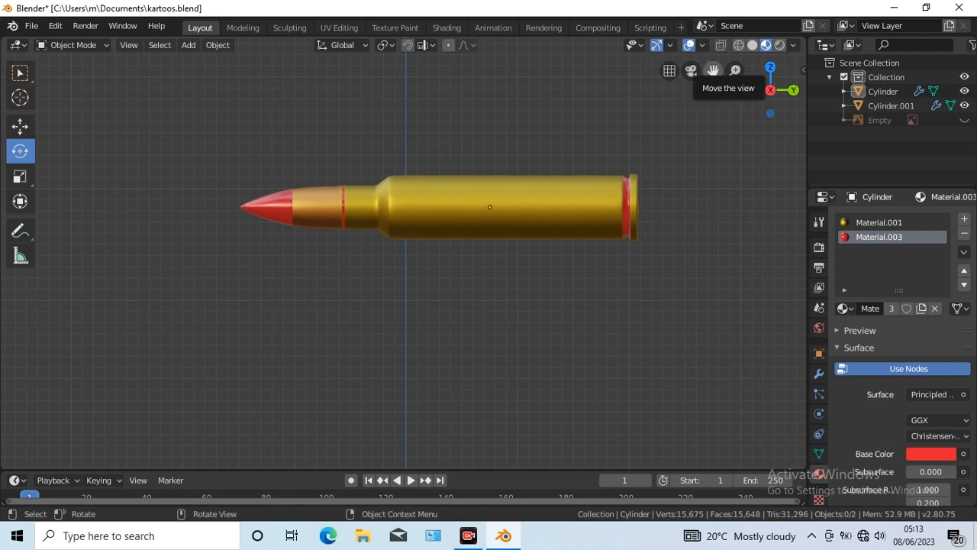
# Examine the finished cartridge from all around, including its base, primer and coloured bands.
pyautogui.moveTo(713, 70); pyautogui.dragTo(690, 256)
pyautogui.moveTo(686, 320); pyautogui.dragTo(686, 343, button='middle')
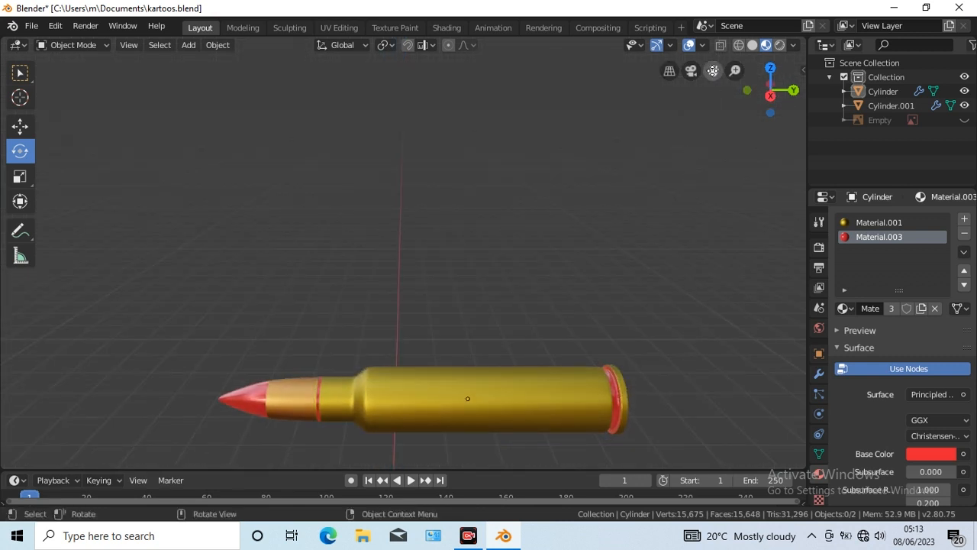
pyautogui.moveTo(713, 71); pyautogui.dragTo(618, 363)
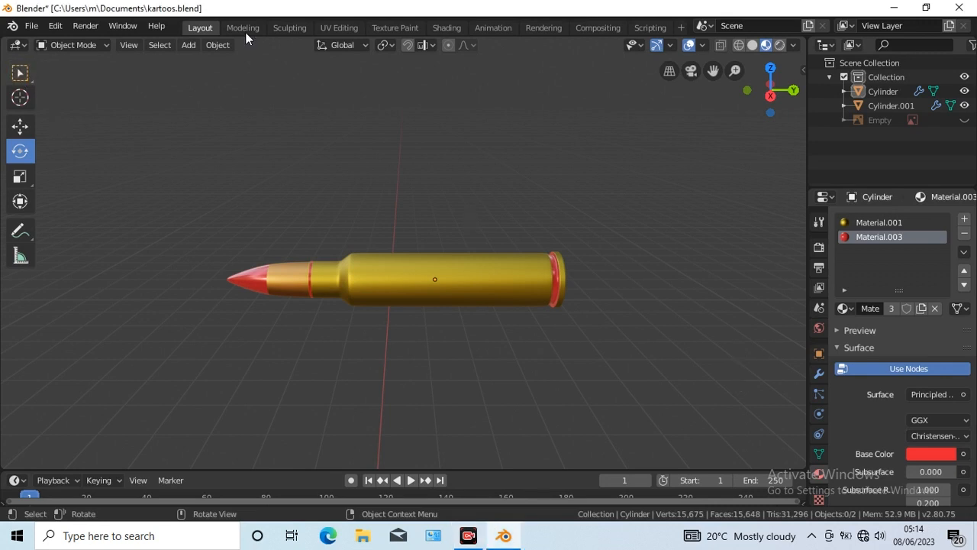
pyautogui.click(21, 73)
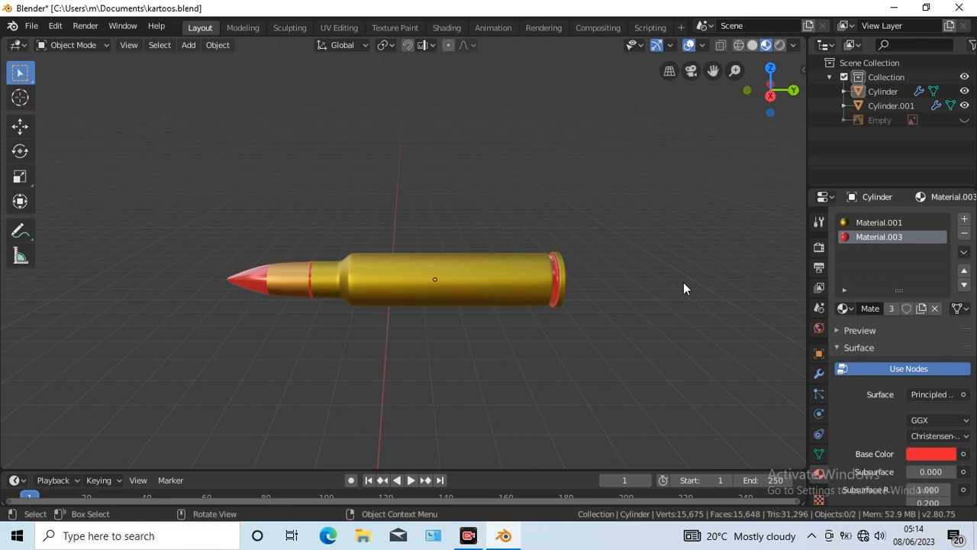
pyautogui.press('KP_6')
pyautogui.press('KP_6')
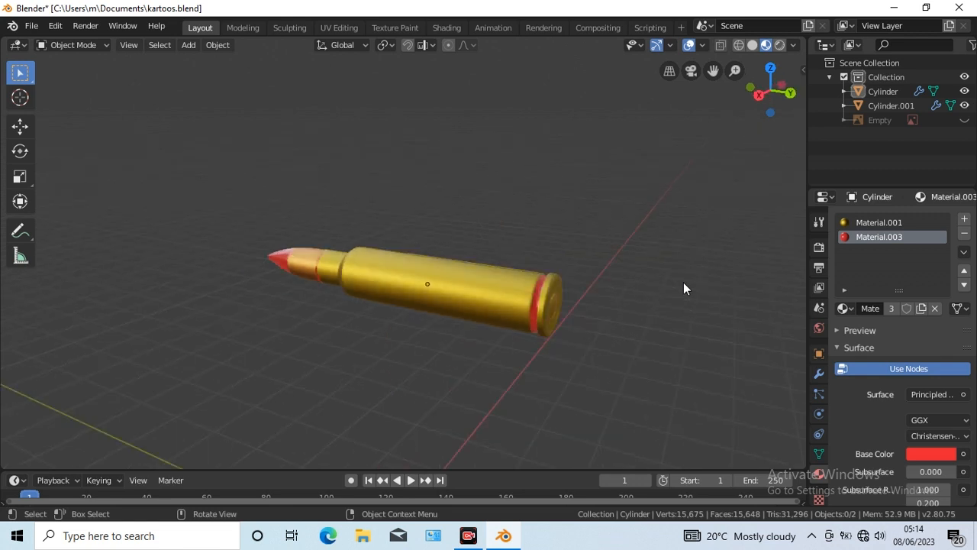
pyautogui.press('KP_6')
pyautogui.press('KP_6')
pyautogui.press('KP_6')
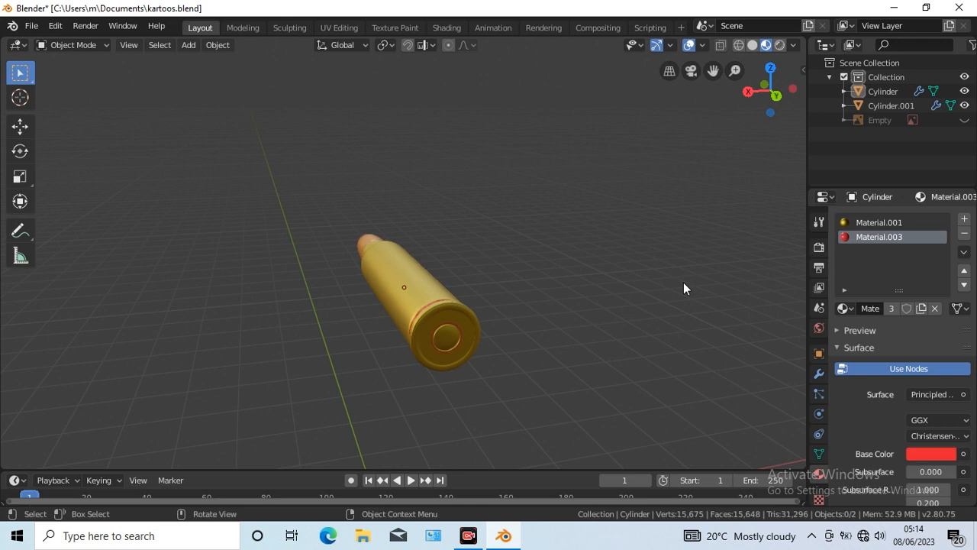
pyautogui.press('KP_6')
pyautogui.press('KP_6')
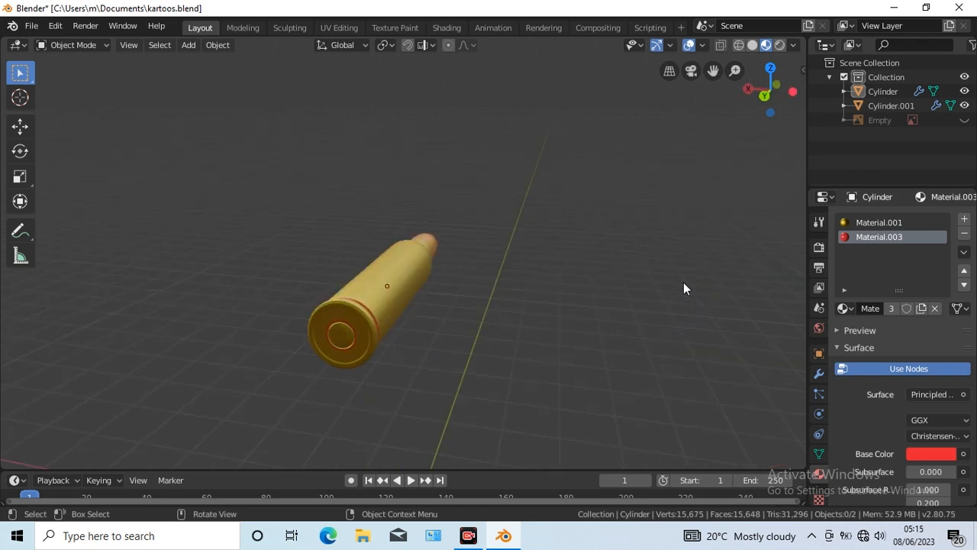
pyautogui.press('KP_6')
pyautogui.press('KP_6')
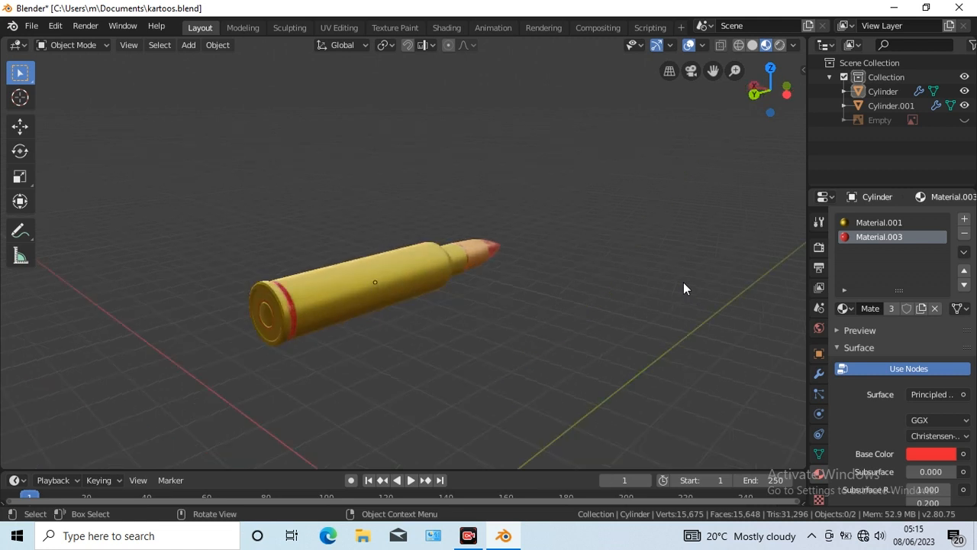
pyautogui.press('KP_6')
pyautogui.press('KP_6')
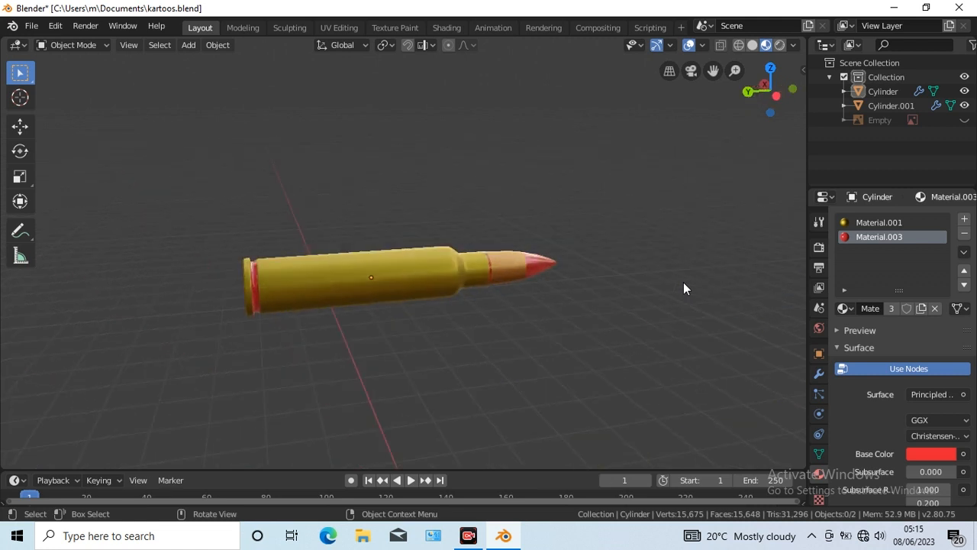
# Inspect the horizontal cartridge through a full turn around the vertical axis, checking the bullet tip, casing shoulder and rim from each side.
pyautogui.press('KP_6')
pyautogui.press('KP_6')
pyautogui.press('KP_6')
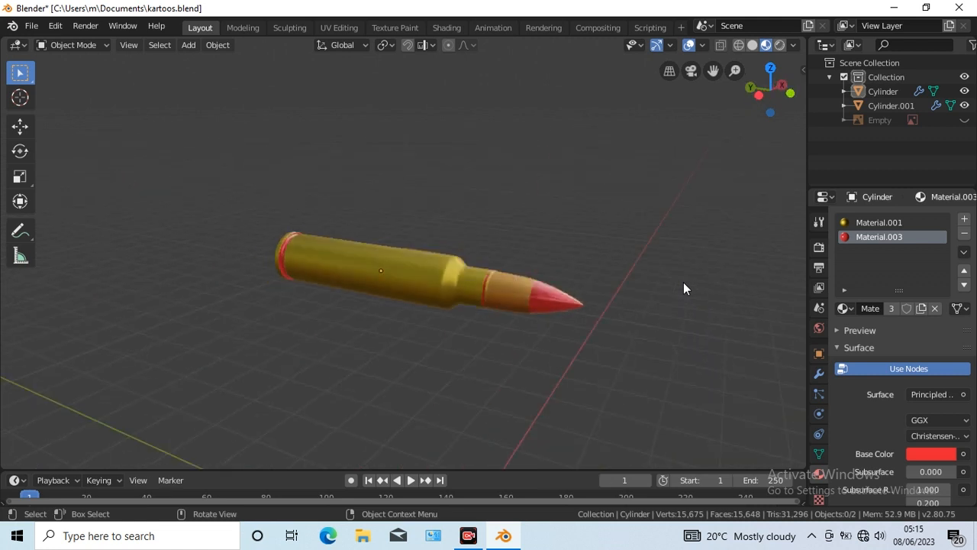
pyautogui.press('KP_6')
pyautogui.press('KP_6')
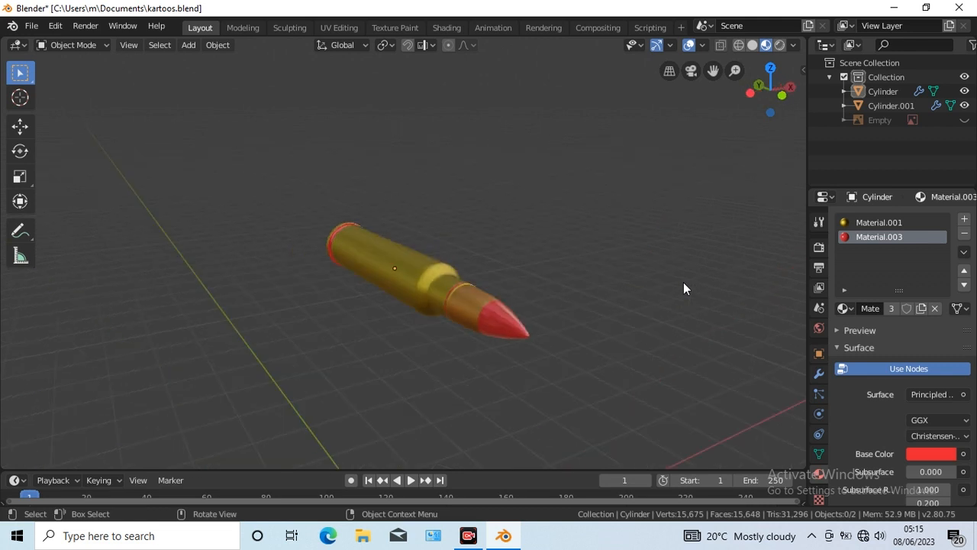
pyautogui.press('KP_6')
pyautogui.press('KP_6')
pyautogui.press('KP_6')
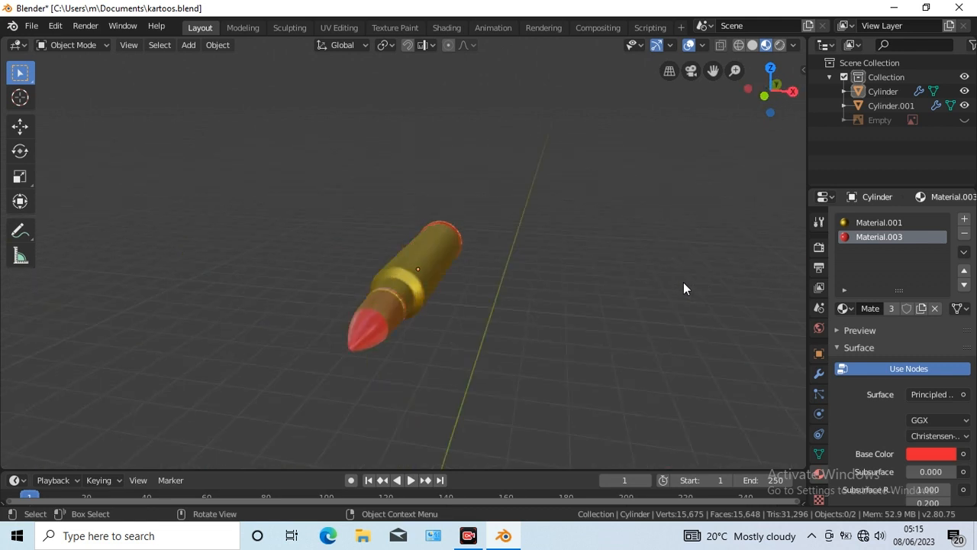
pyautogui.press('KP_6')
pyautogui.press('KP_6')
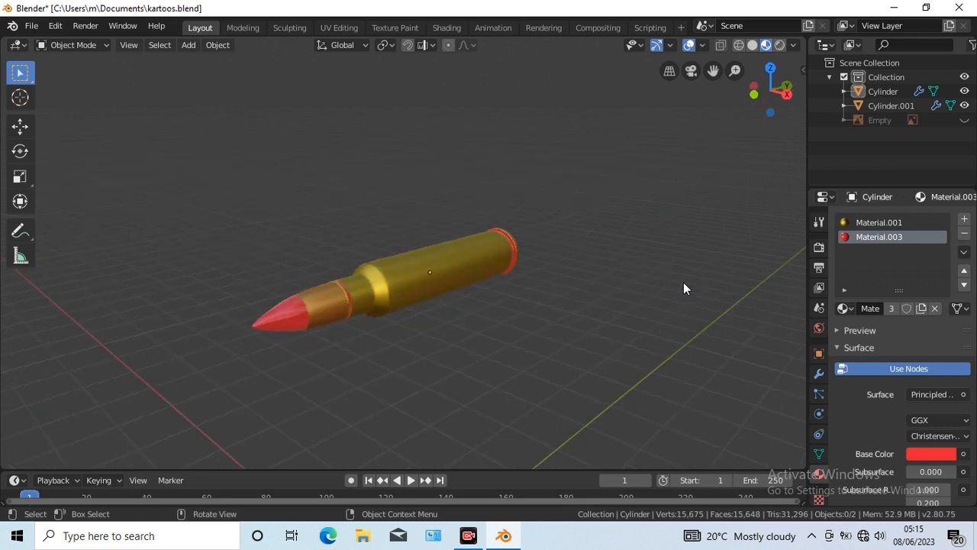
pyautogui.press('KP_6')
pyautogui.press('KP_6')
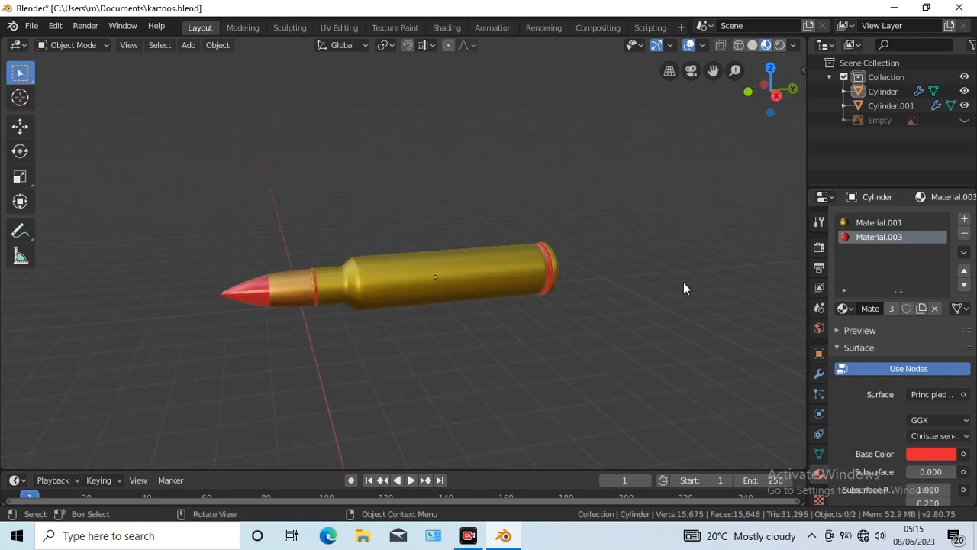
pyautogui.press('KP_6')
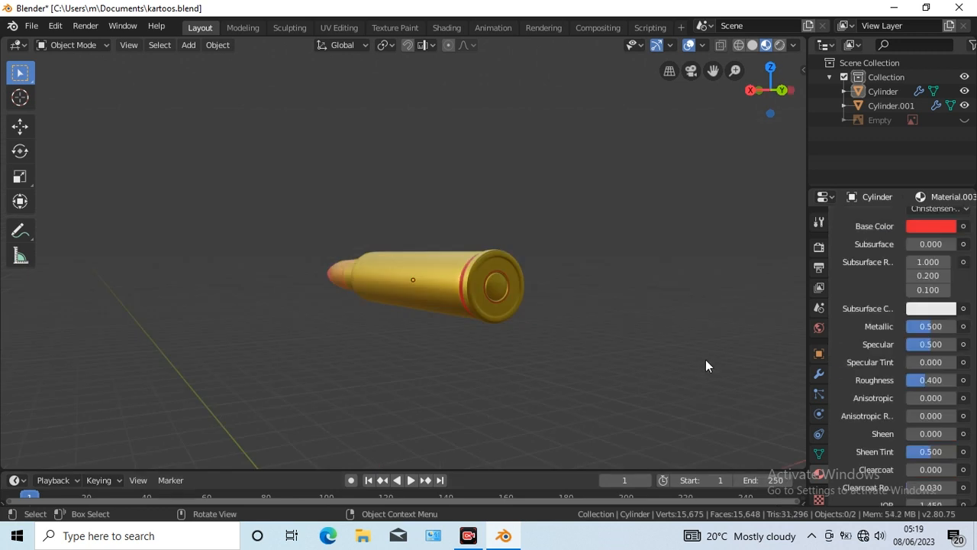
pyautogui.press('KP_6')
pyautogui.press('KP_6')
pyautogui.press('KP_6')
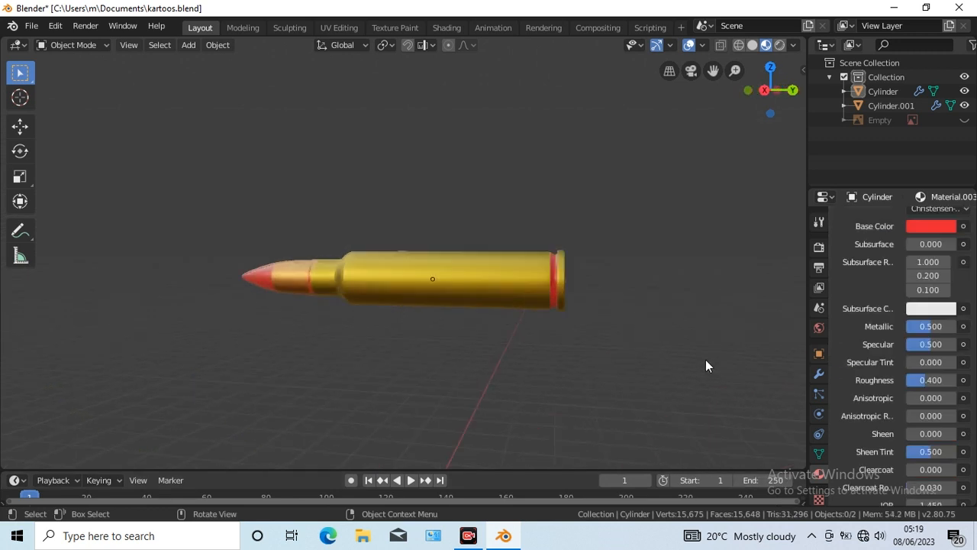
pyautogui.press('KP_6')
pyautogui.press('KP_6')
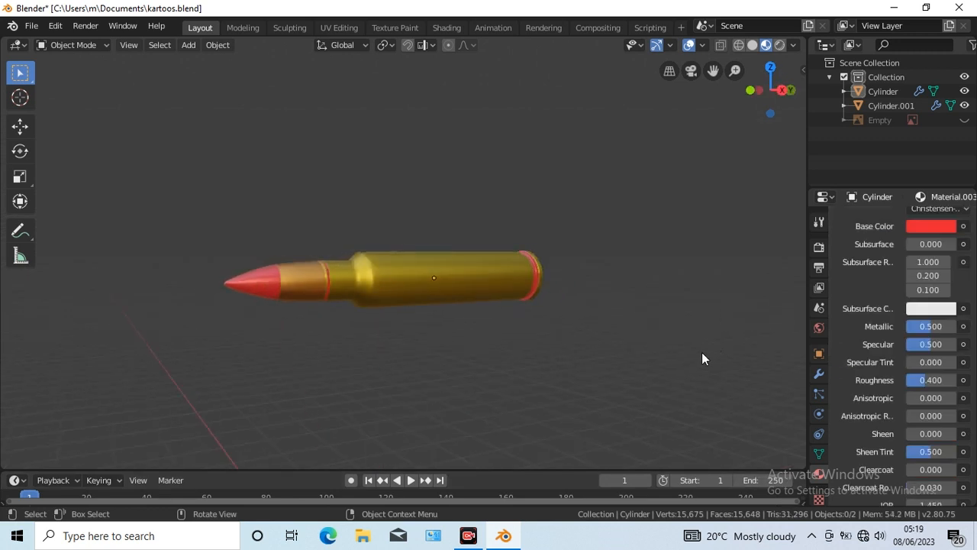